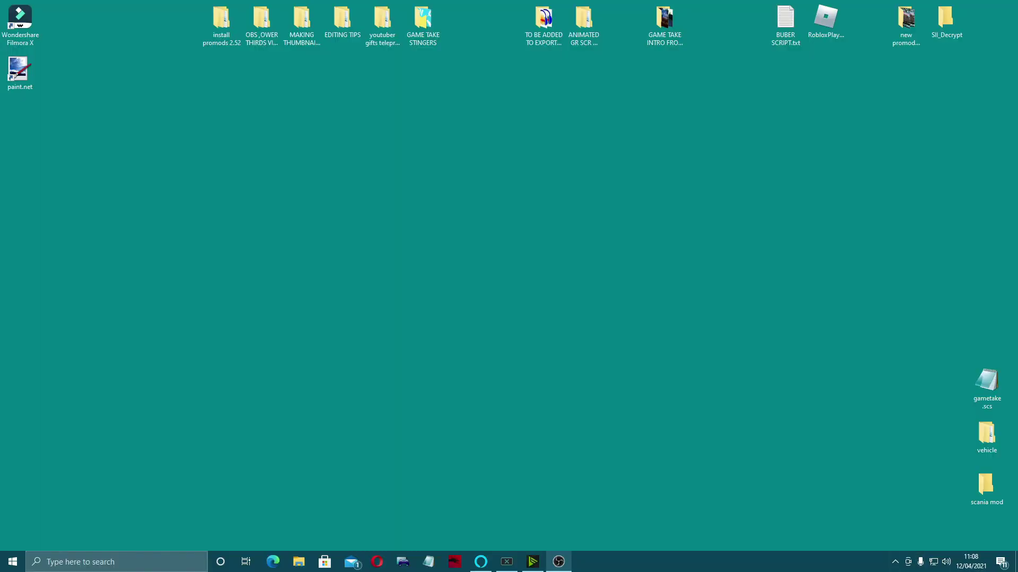
Step: Open the Opera browser, search the web for "mod studio 2 download" and maximize the browser window
left_click(376, 561)
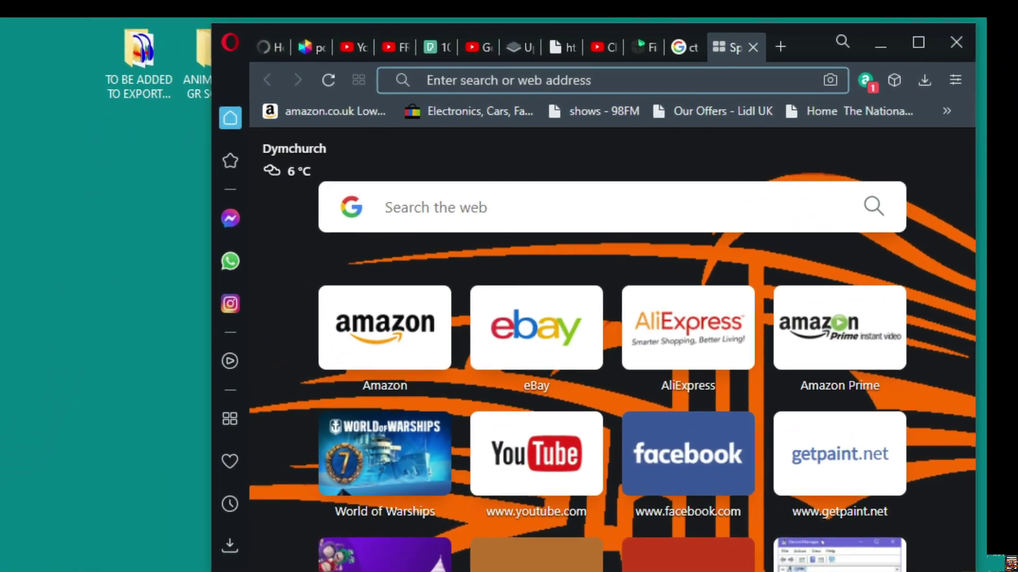
left_click(409, 204)
type("mod s")
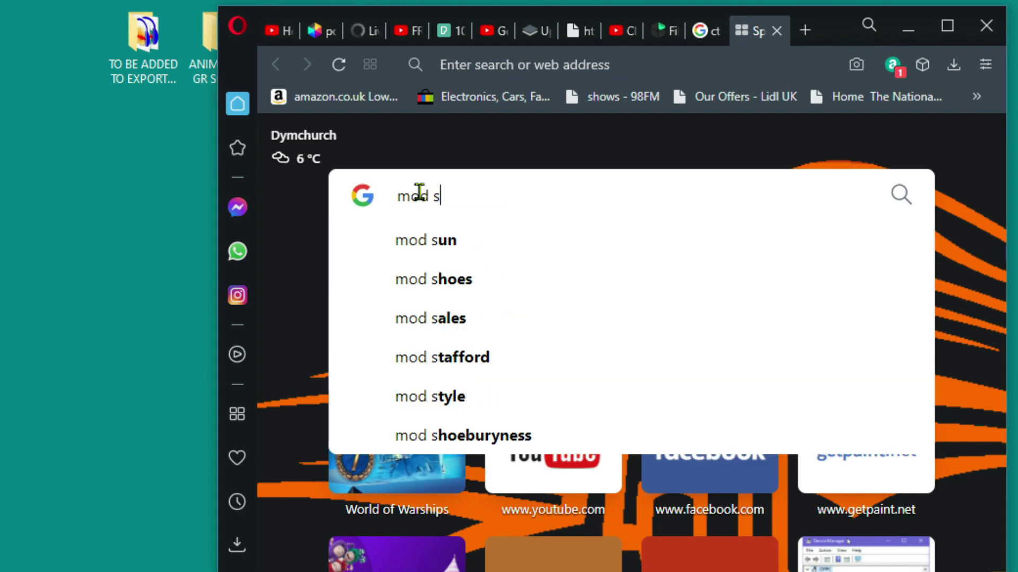
type("tudio 2")
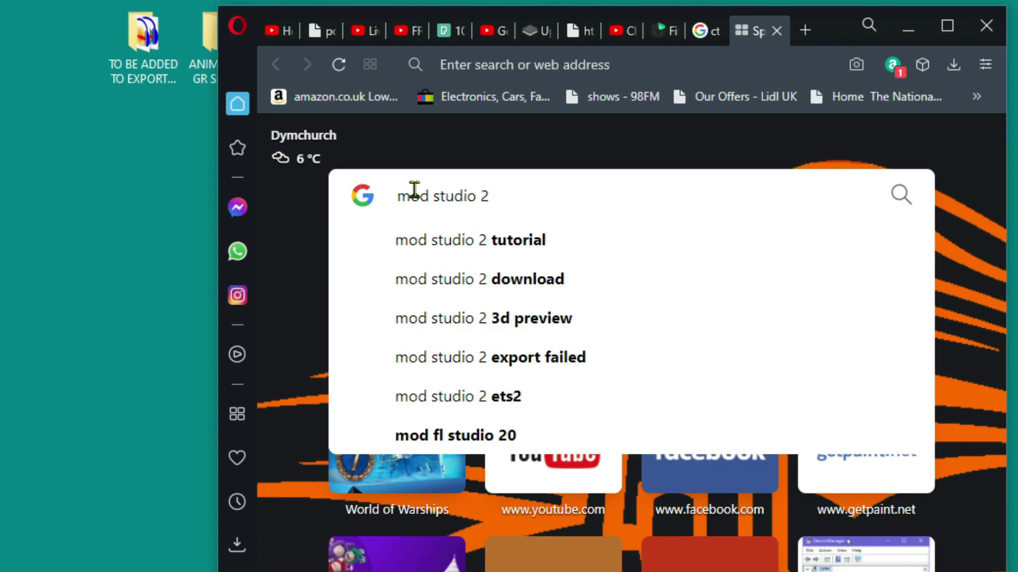
left_click(479, 287)
left_click(947, 26)
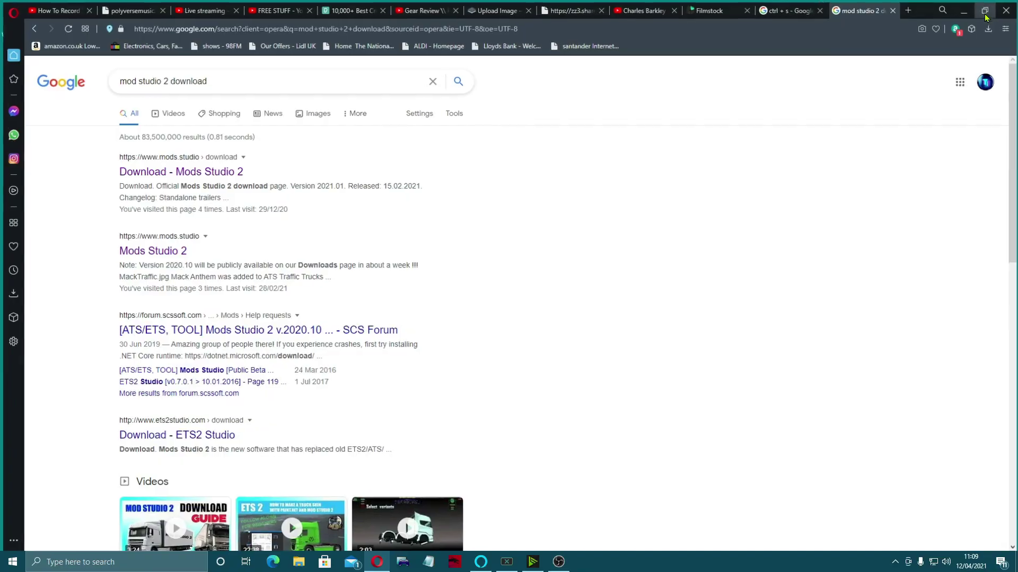
Step: Open the official Mods Studio 2 download page and go to the ShareMods.com download for v.2021.01
left_click(149, 171)
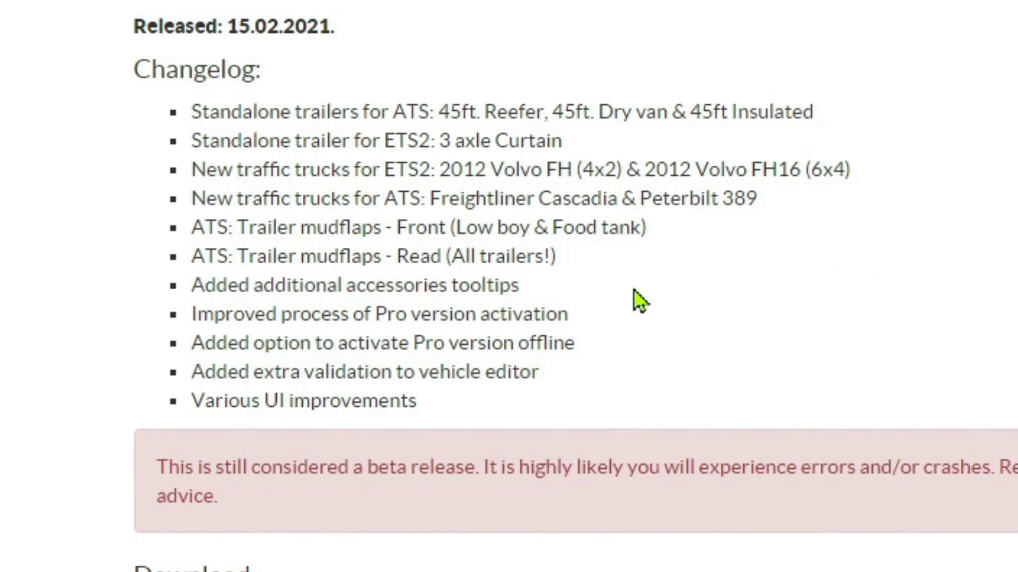
scroll(863, 552, "down", 1)
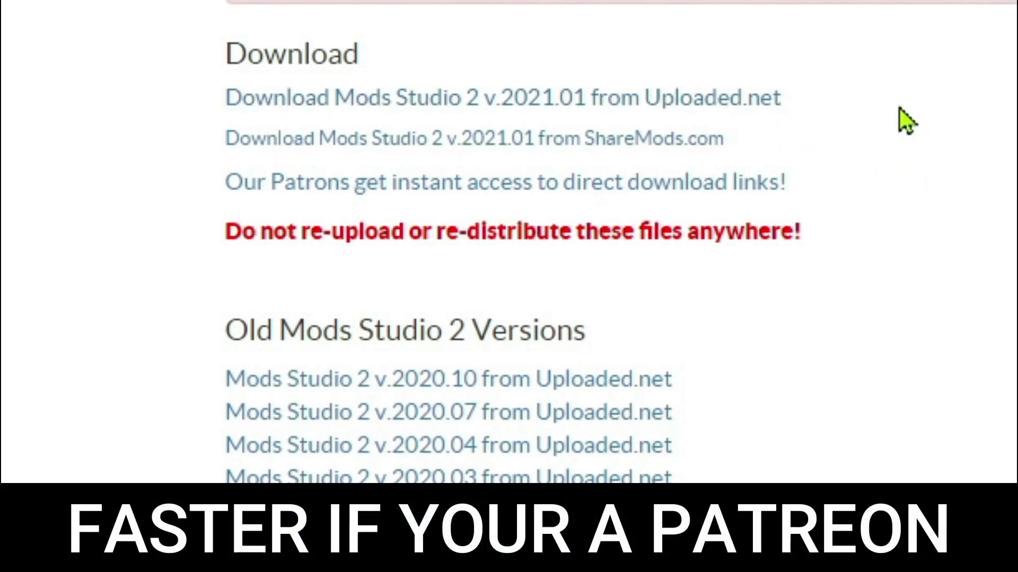
left_click(631, 141)
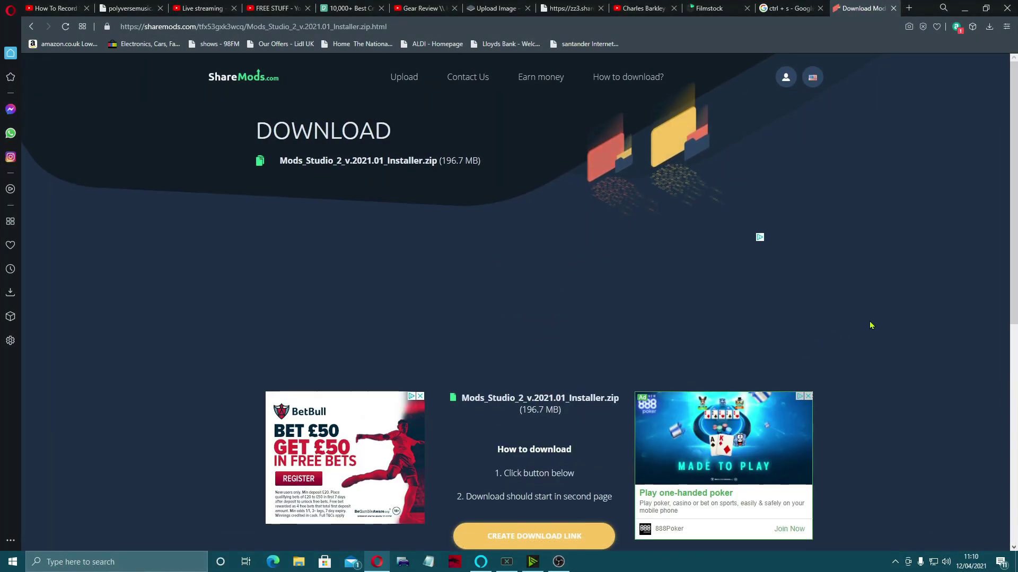
scroll(864, 331, "down", 5)
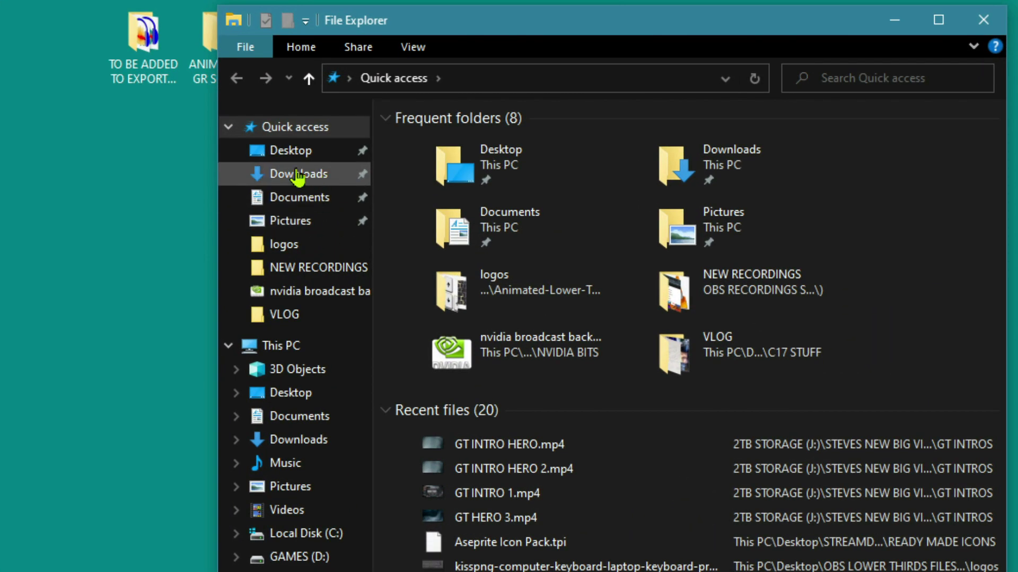
Step: Move Mods_Studio_2_v.2021.01_Installer.zip from the Downloads folder to the desktop and show the desktop
left_click(296, 176)
left_click_drag(524, 167, 82, 236)
key("super+d")
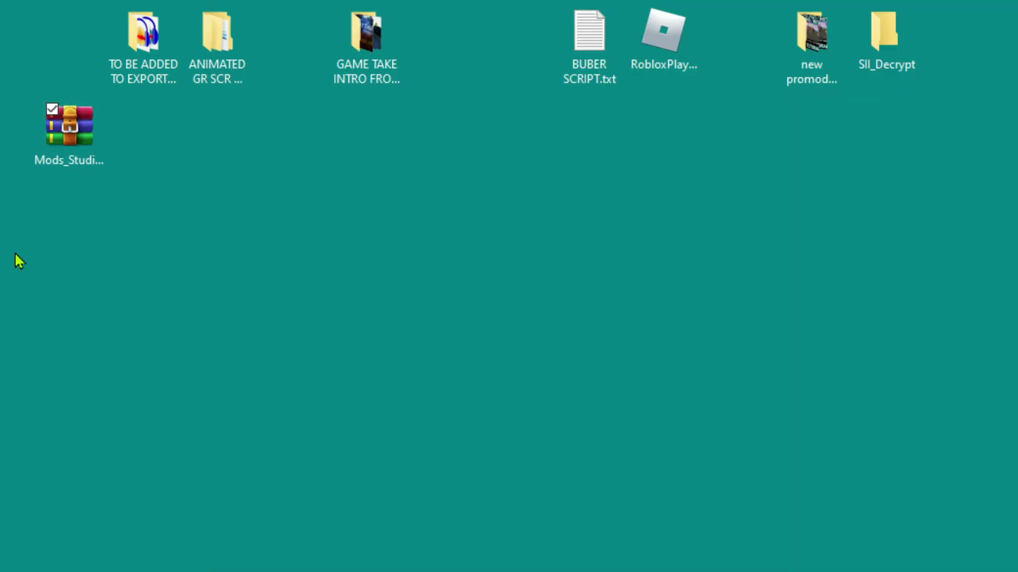
Step: Extract the Mods Studio 2 installer archive to its own desktop folder and set the zip aside above gametake.scs
right_click(91, 148)
left_click(248, 248)
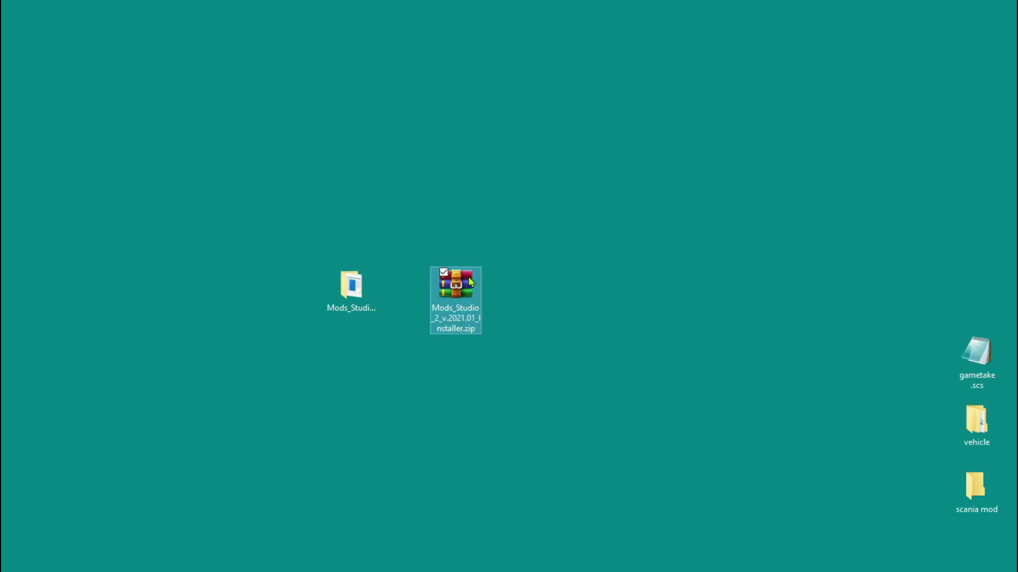
left_click_drag(455, 289, 978, 211)
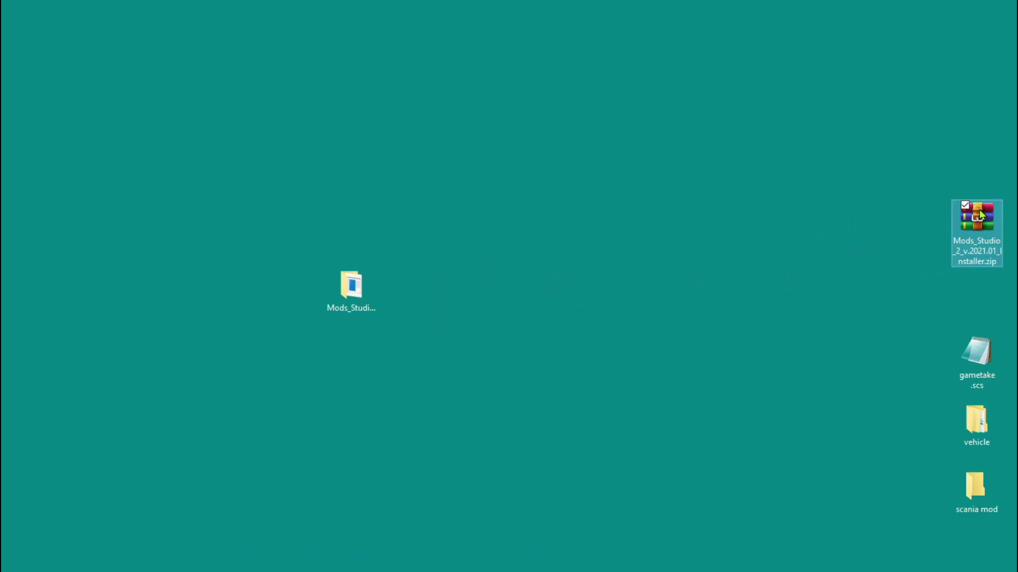
Step: Run the Mods Studio 2 installer from the extracted folder, install into a newly created C:\Mods Studio 2 directory and exit the installer
double_click(350, 291)
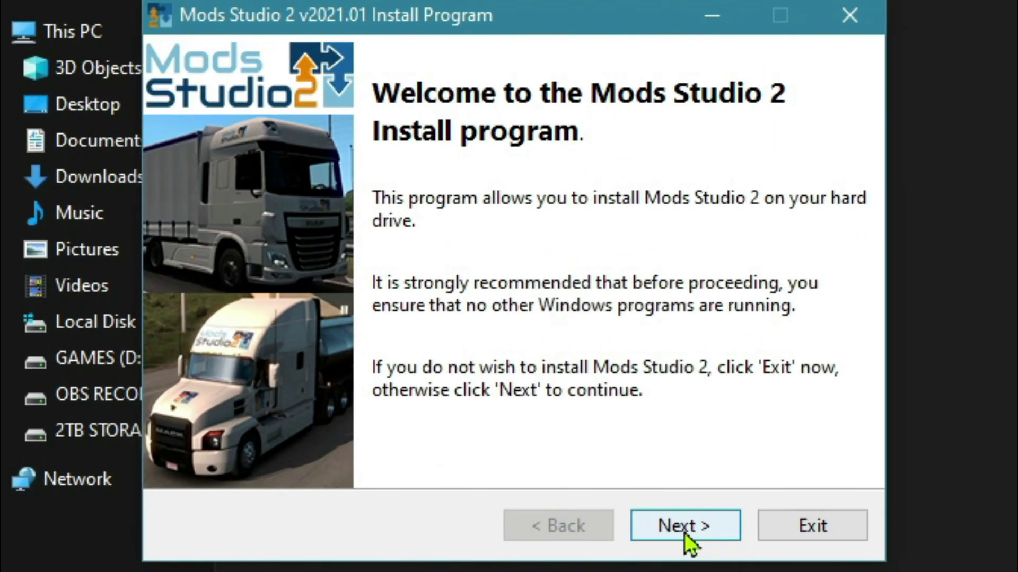
left_click(683, 532)
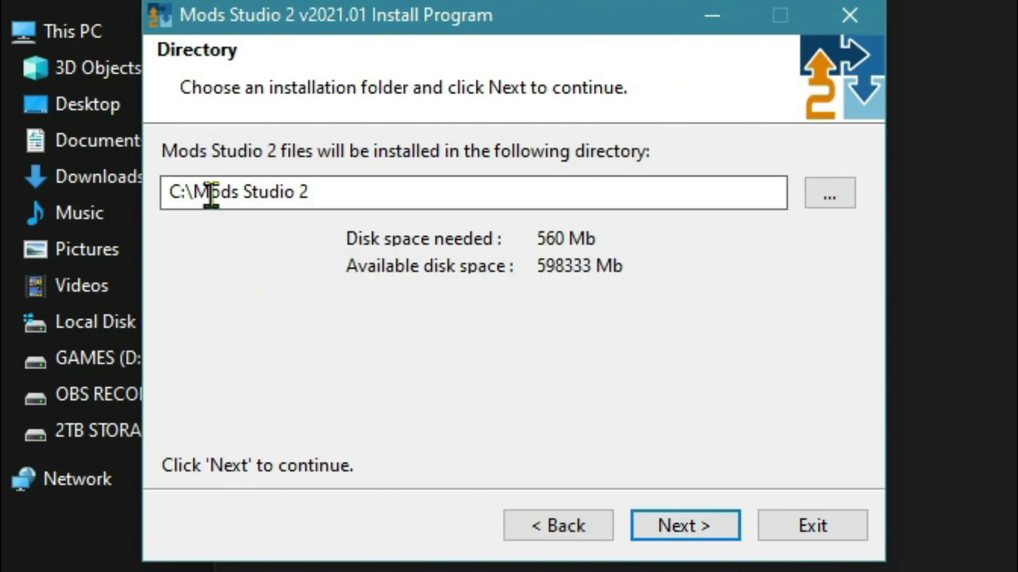
left_click(682, 528)
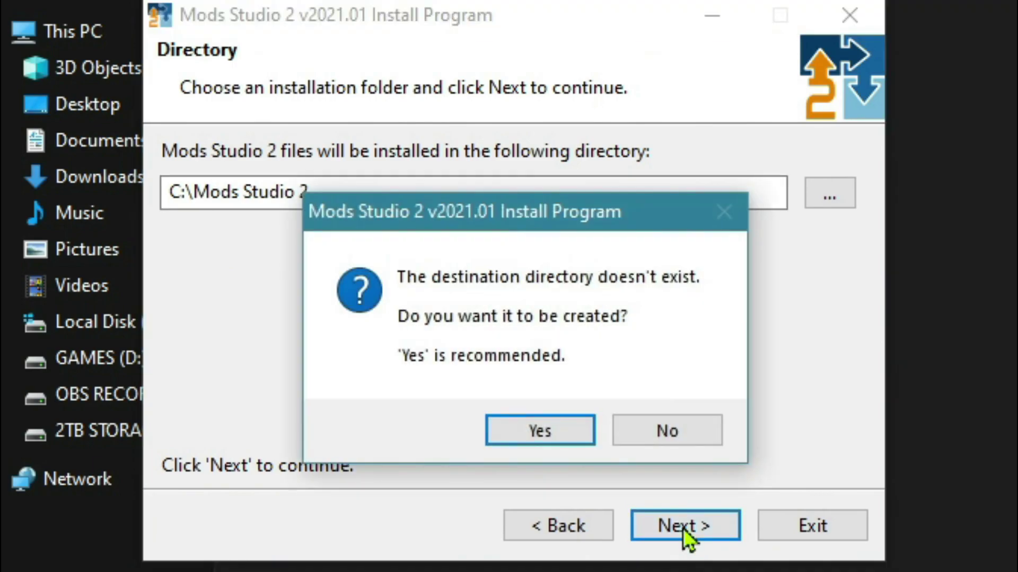
left_click(548, 439)
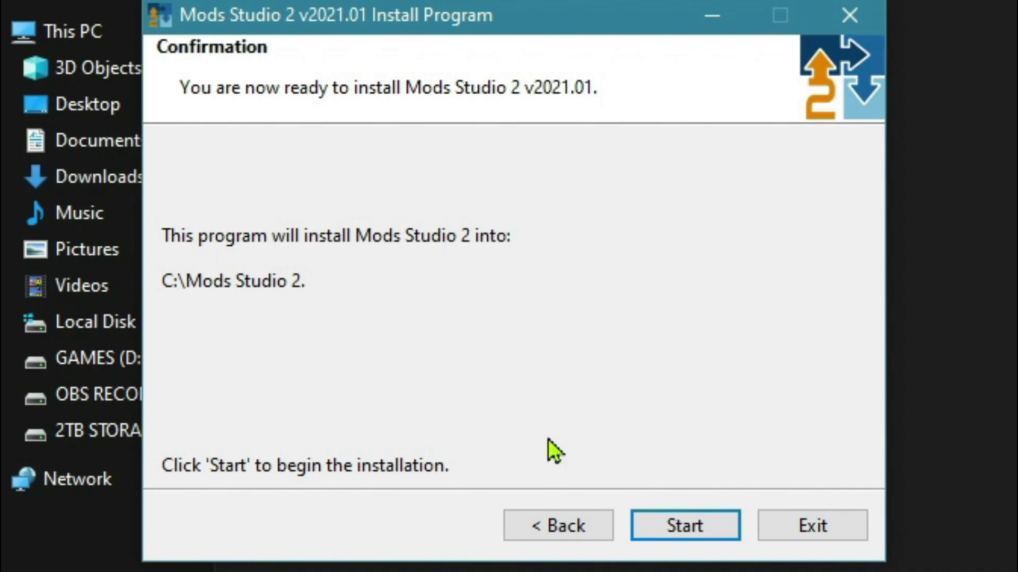
left_click(701, 529)
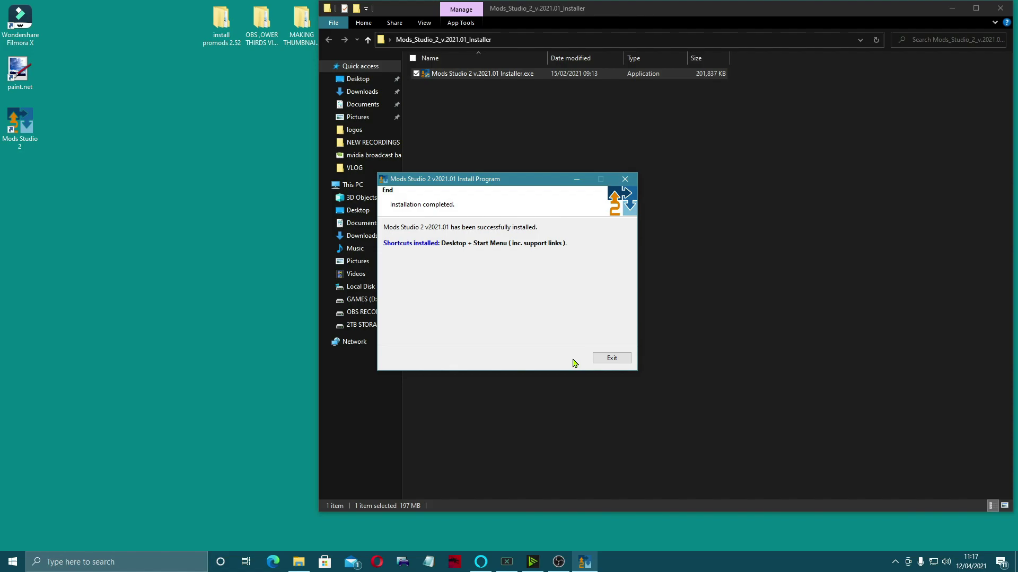
left_click(610, 358)
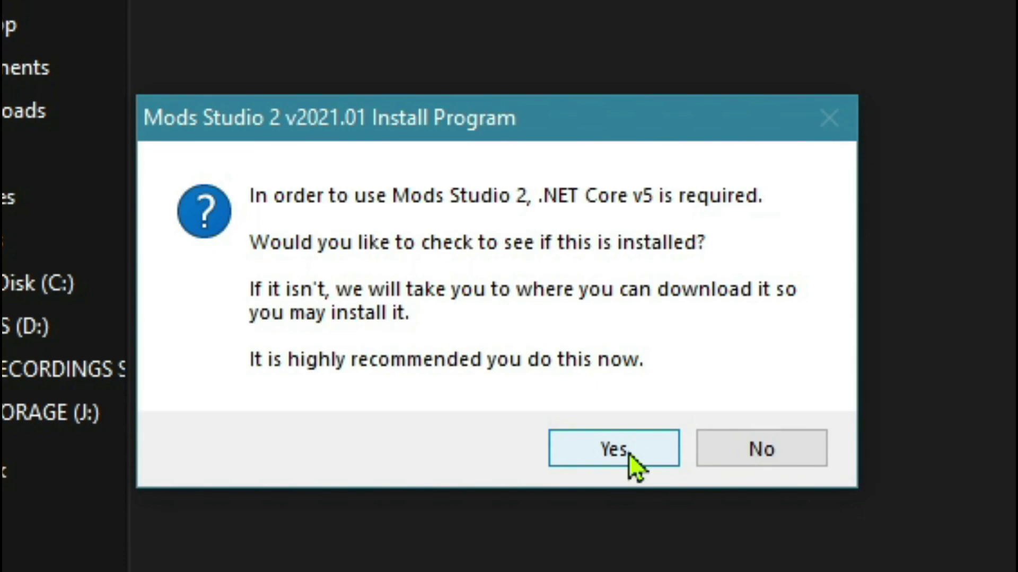
Step: Accept the .NET Core v5 check, save windowsdesktop-runtime-5.0.3-win-x64.exe to Downloads and dismiss the .NET survey
left_click(628, 452)
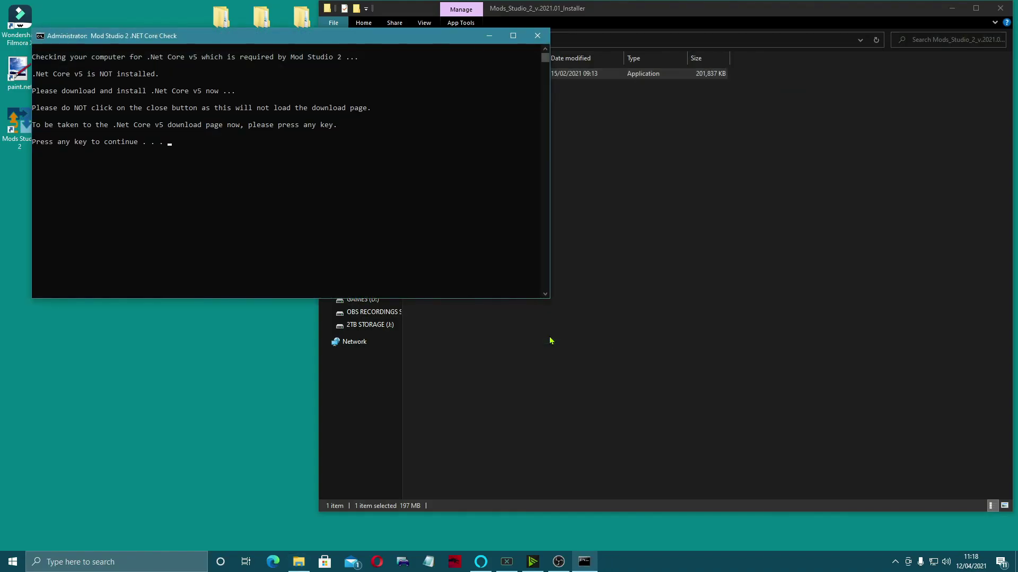
left_click(550, 341)
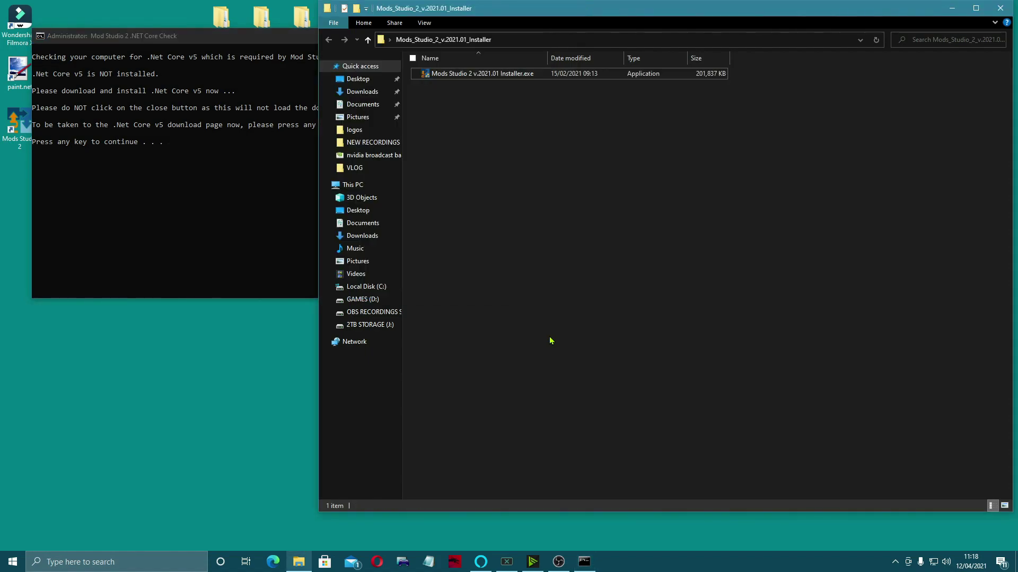
left_click(215, 274)
key("Return")
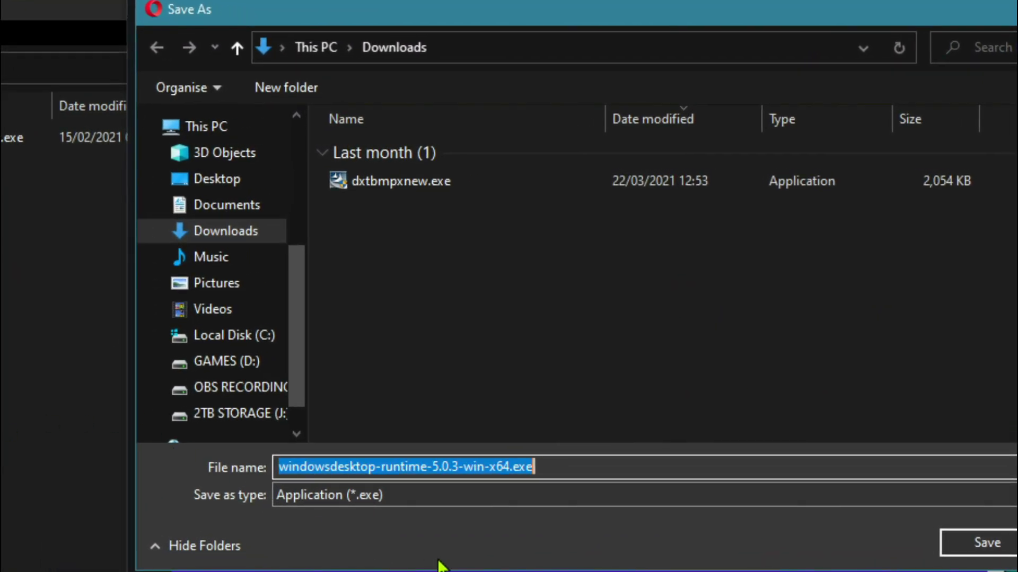
left_click(976, 542)
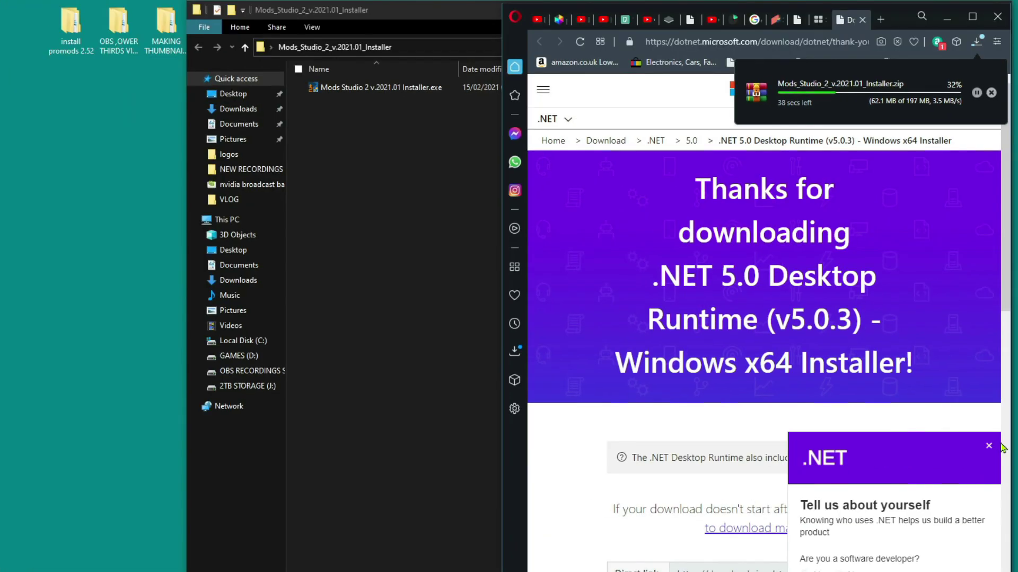
left_click(982, 474)
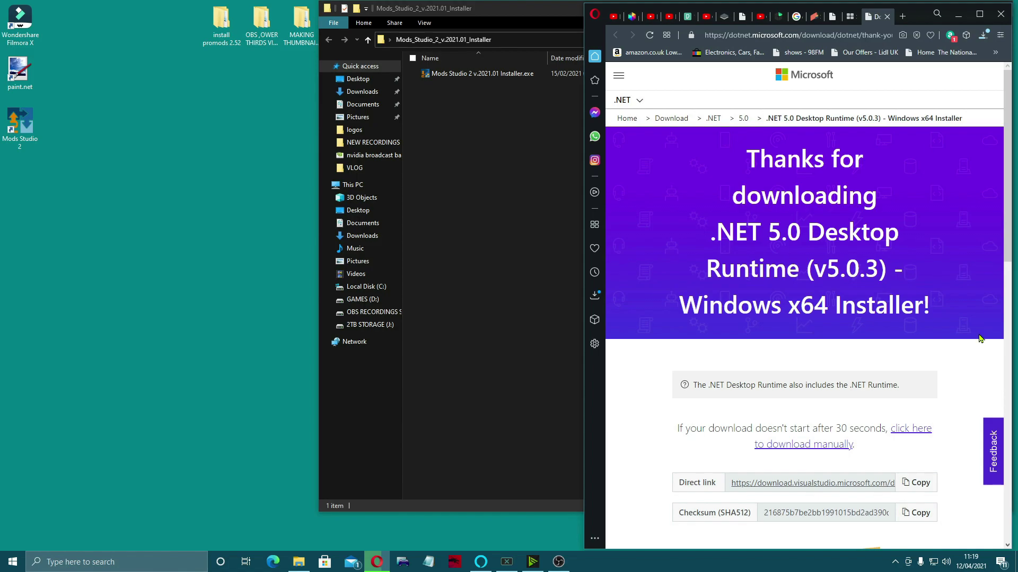
left_click(995, 107)
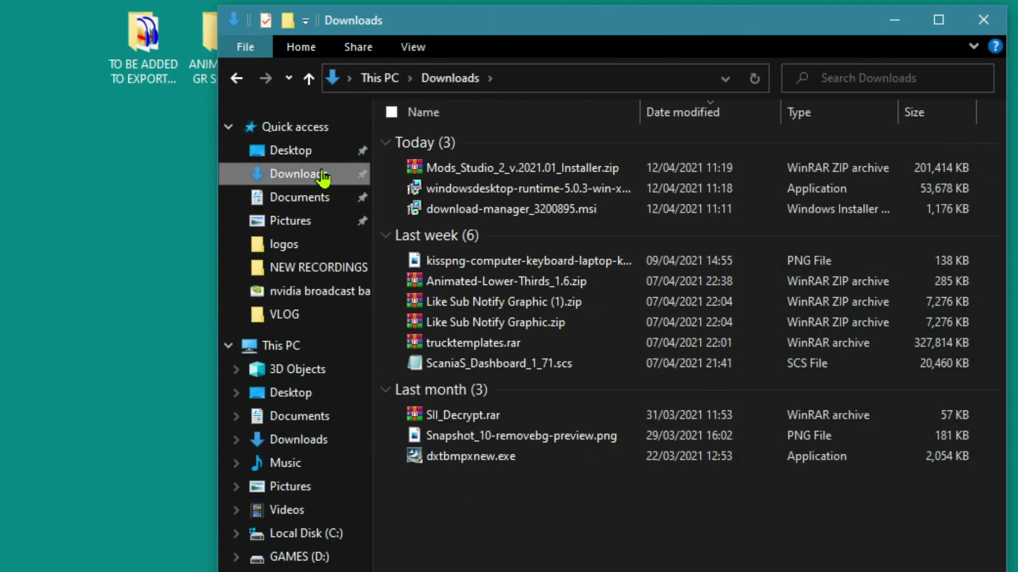
Step: Move the windowsdesktop-runtime-5.0.3 installer from Downloads to the desktop, install the runtime and close its installer
left_click_drag(439, 189, 103, 229)
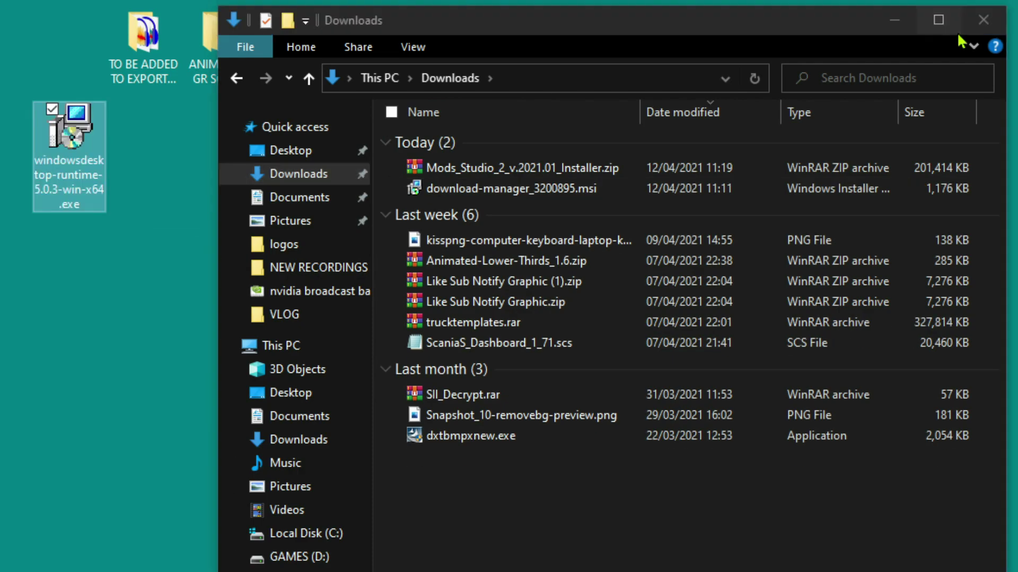
left_click(986, 20)
double_click(78, 146)
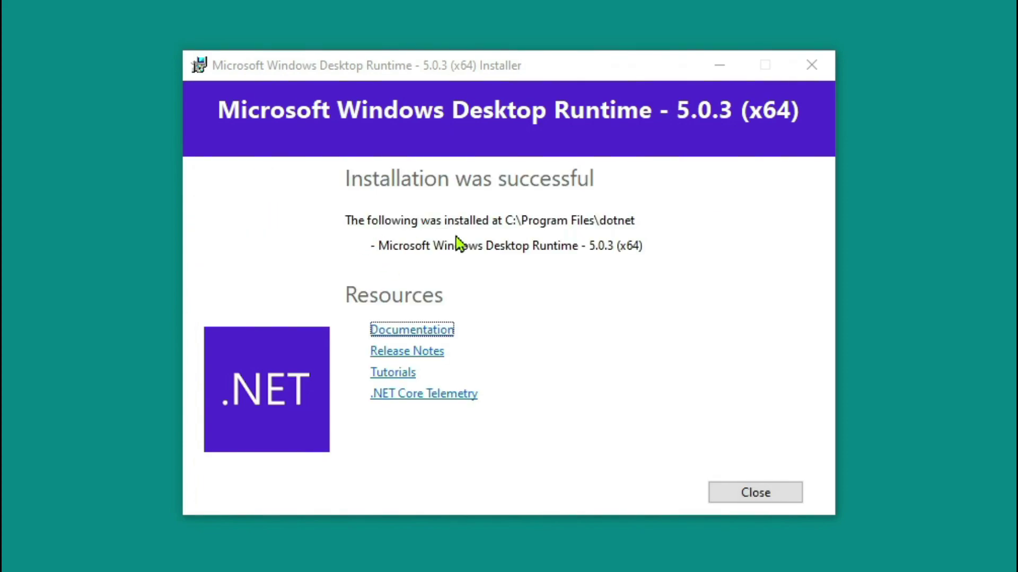
left_click(763, 494)
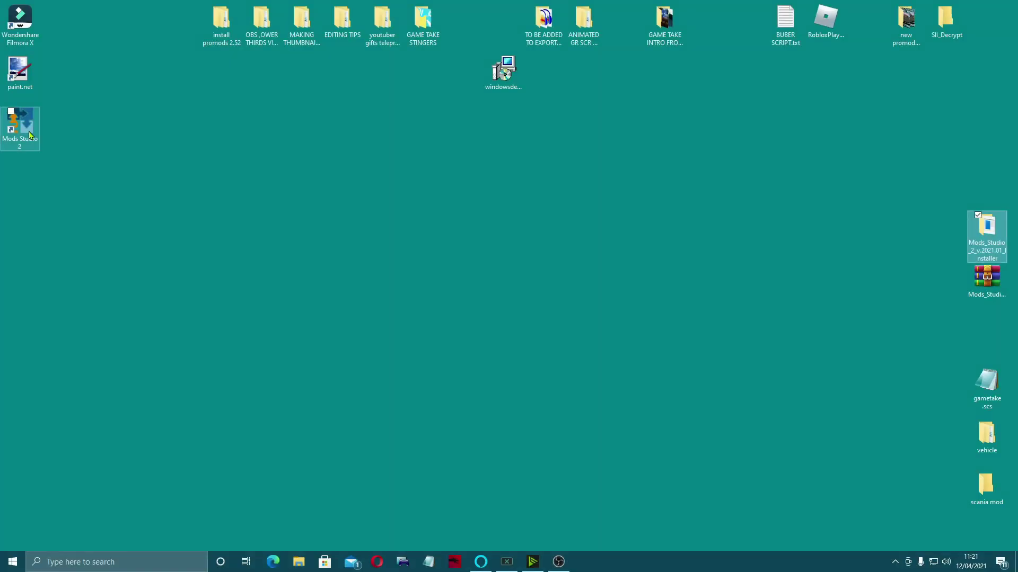
Step: Launch Mods Studio 2 from its desktop shortcut and maximize its window
double_click(30, 135)
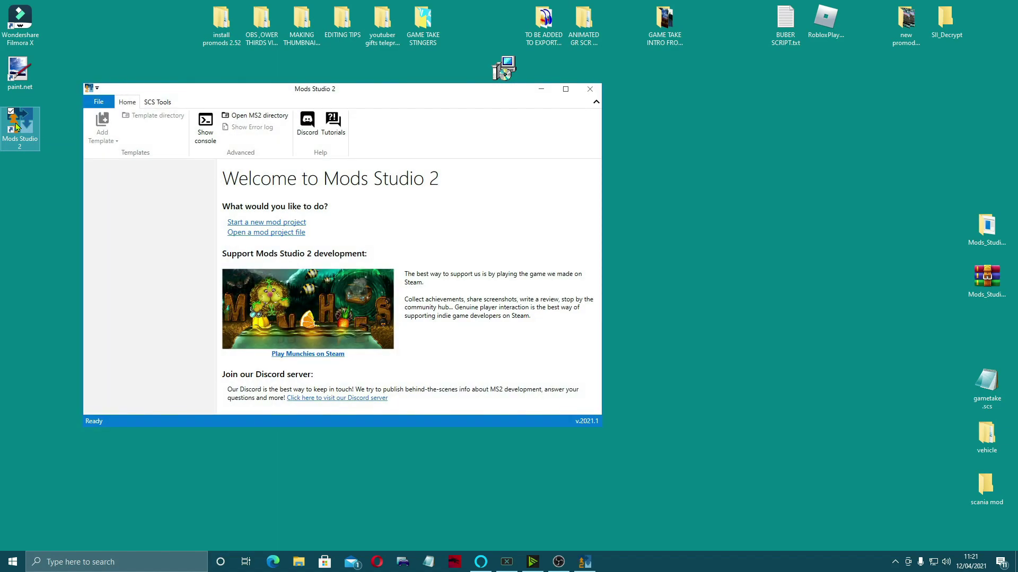
left_click(566, 89)
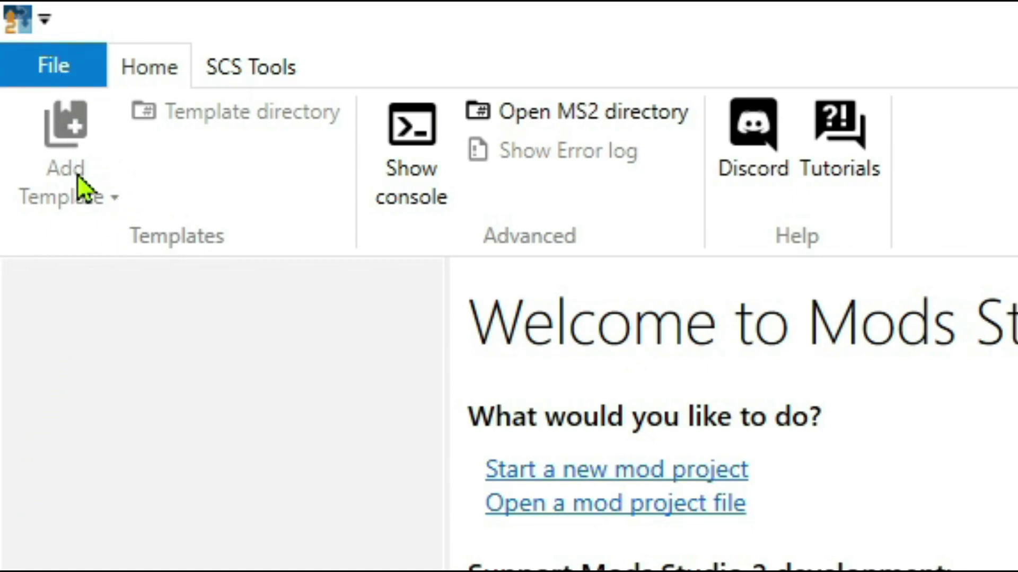
Step: Look through the SCS Tools and the Pro, About and Options pages, and return to the welcome page
left_click(250, 68)
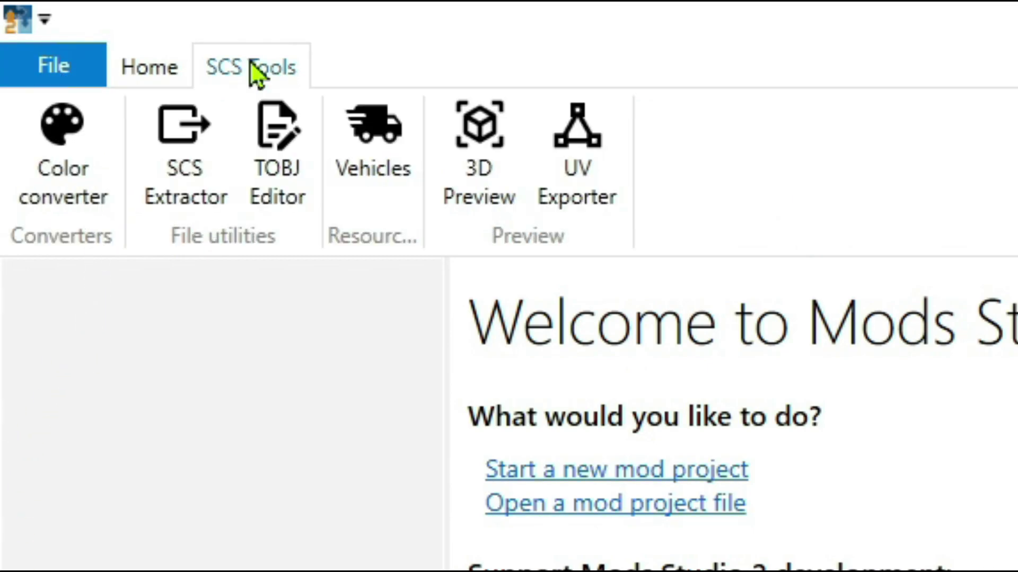
left_click(142, 68)
left_click(49, 63)
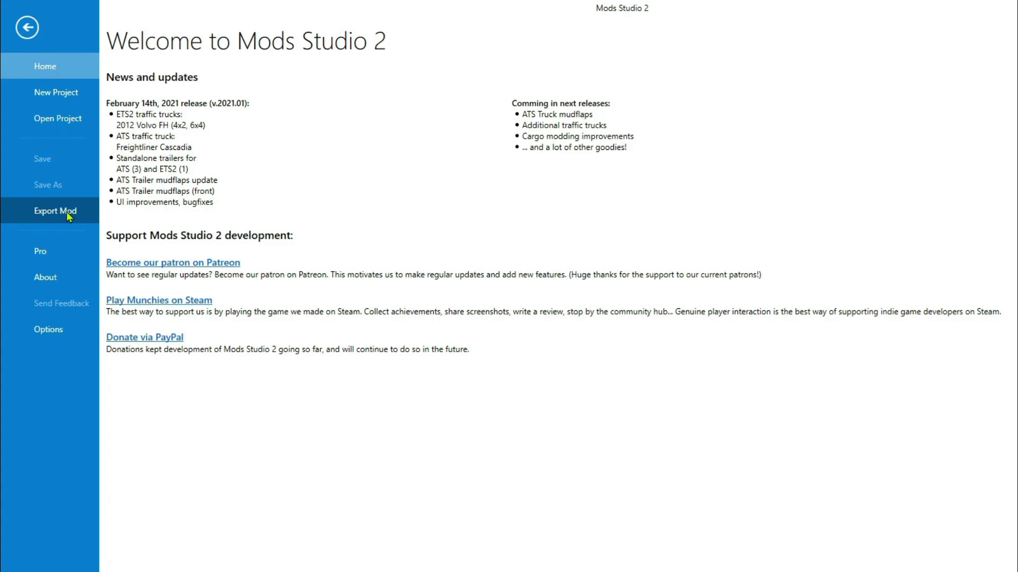
left_click(55, 253)
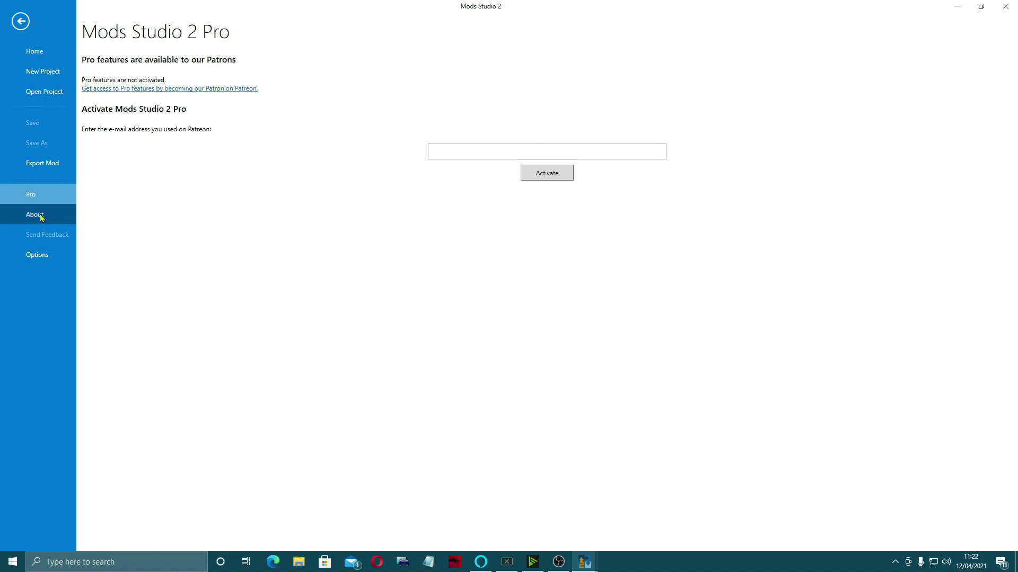
left_click(42, 216)
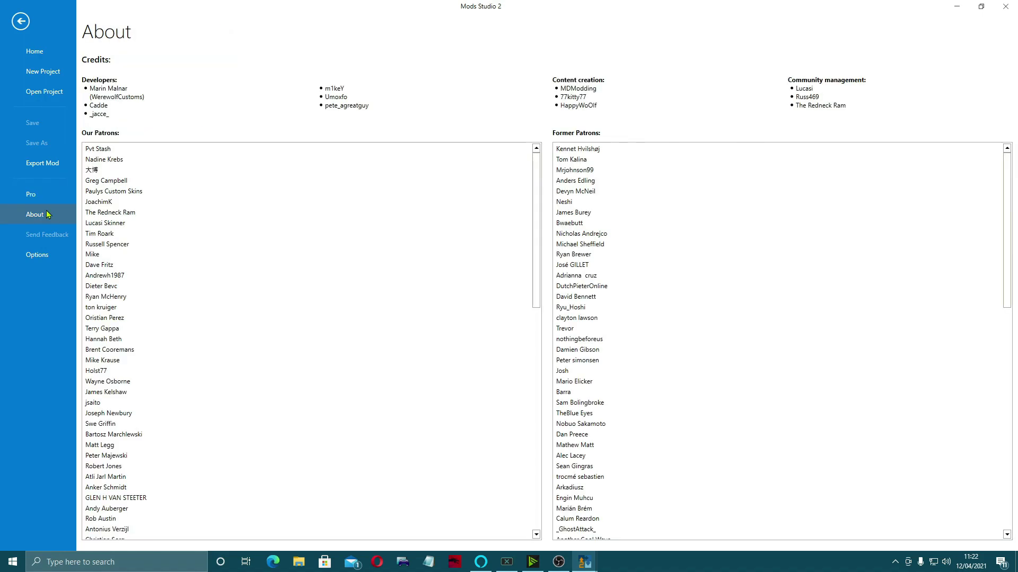
left_click(46, 258)
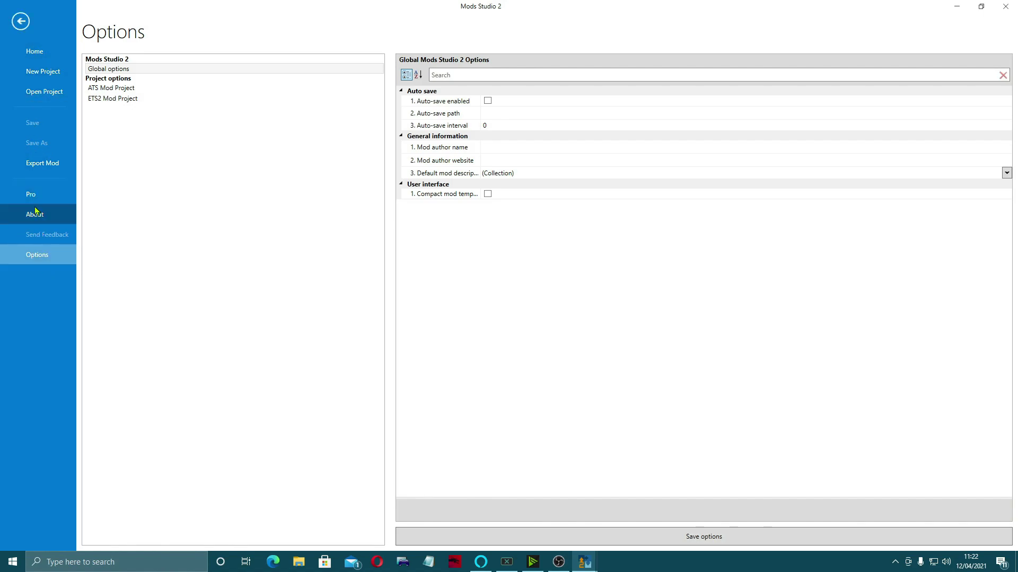
left_click(21, 21)
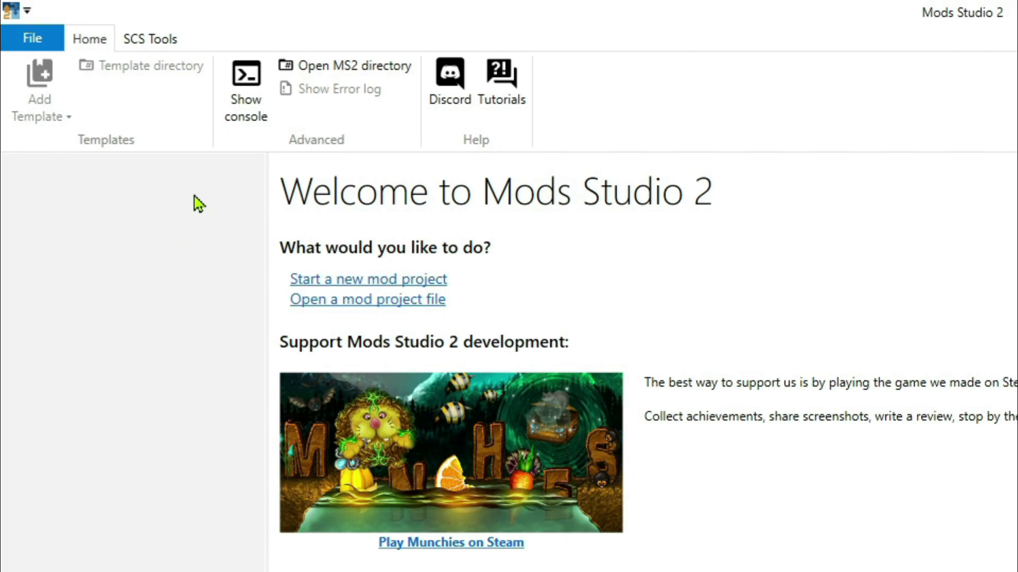
Step: Start a new mod project for Euro Truck Simulator 2 and open its mod manifest
left_click(370, 285)
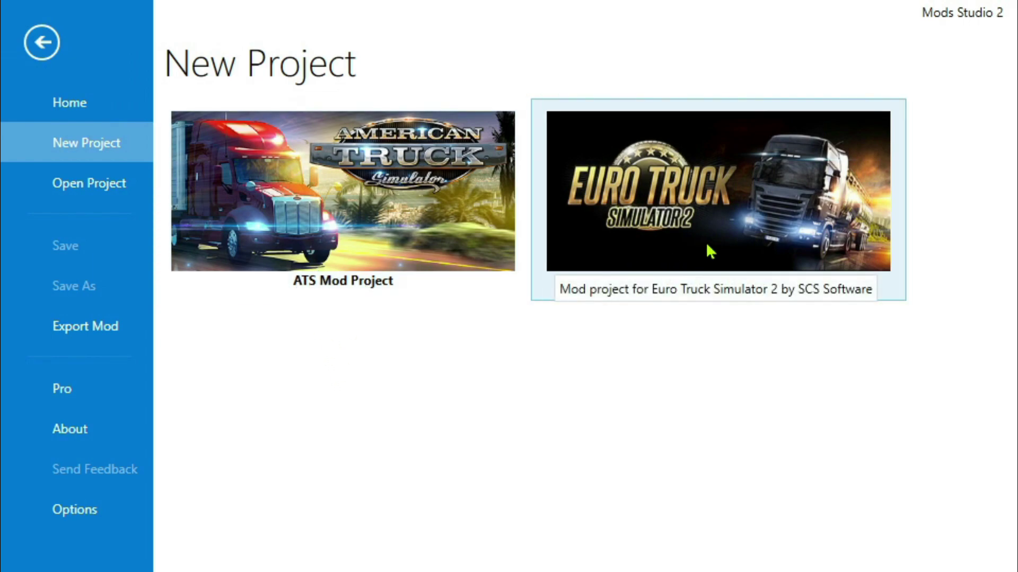
left_click(690, 208)
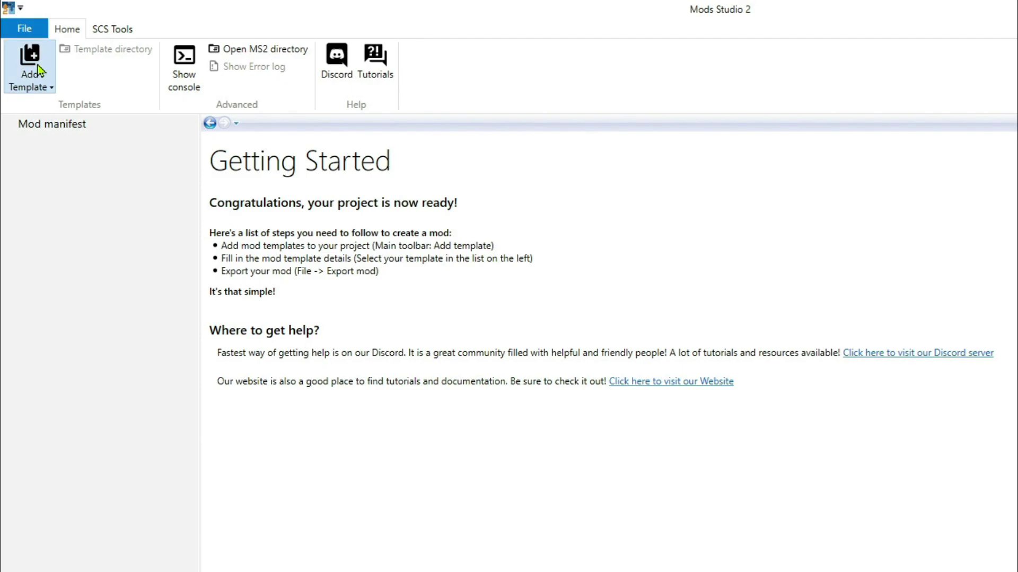
left_click(75, 124)
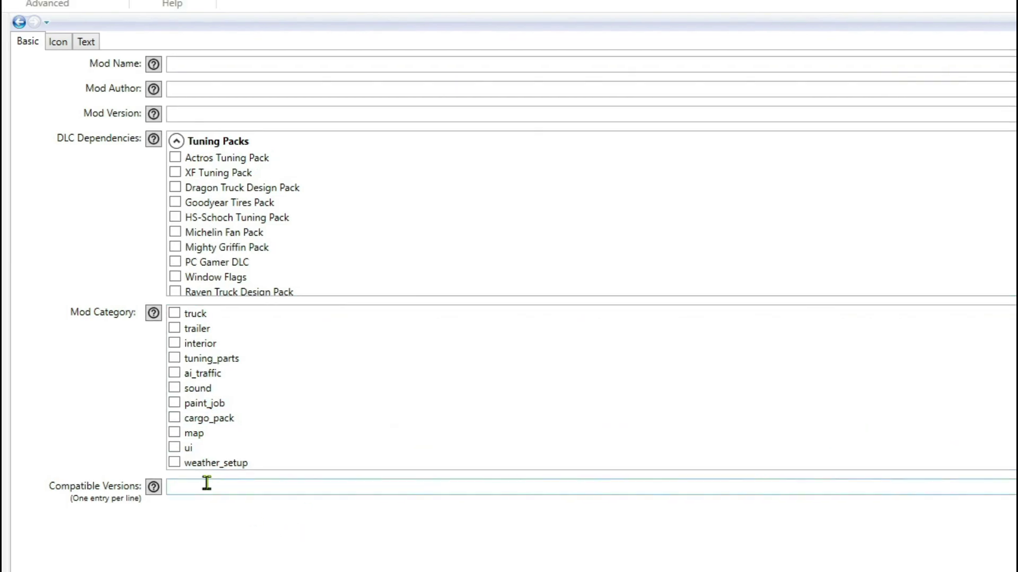
Step: Look through the manifest's Icon, Text and Basic pages and the selection of available mod templates
left_click(58, 36)
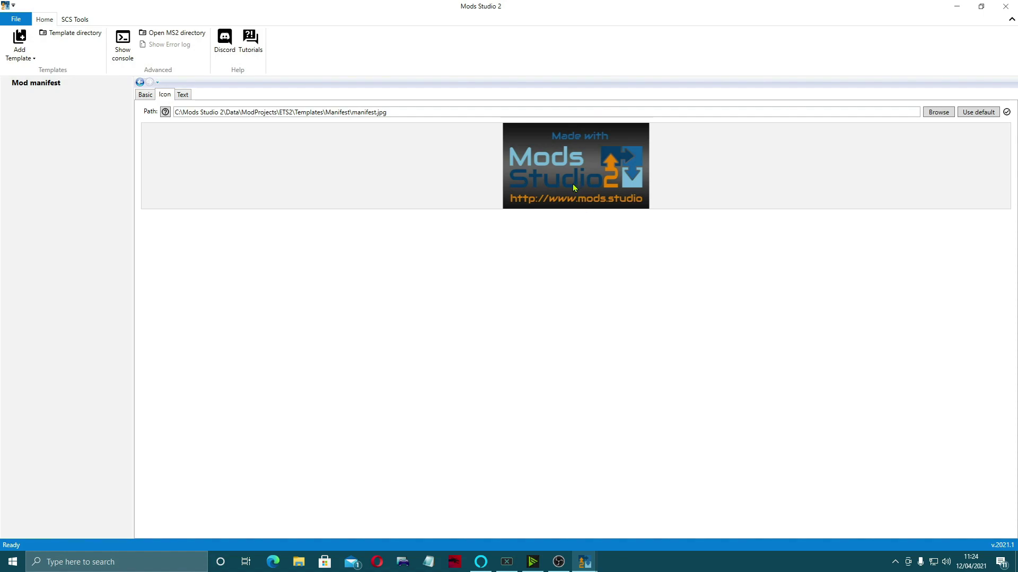
left_click(182, 95)
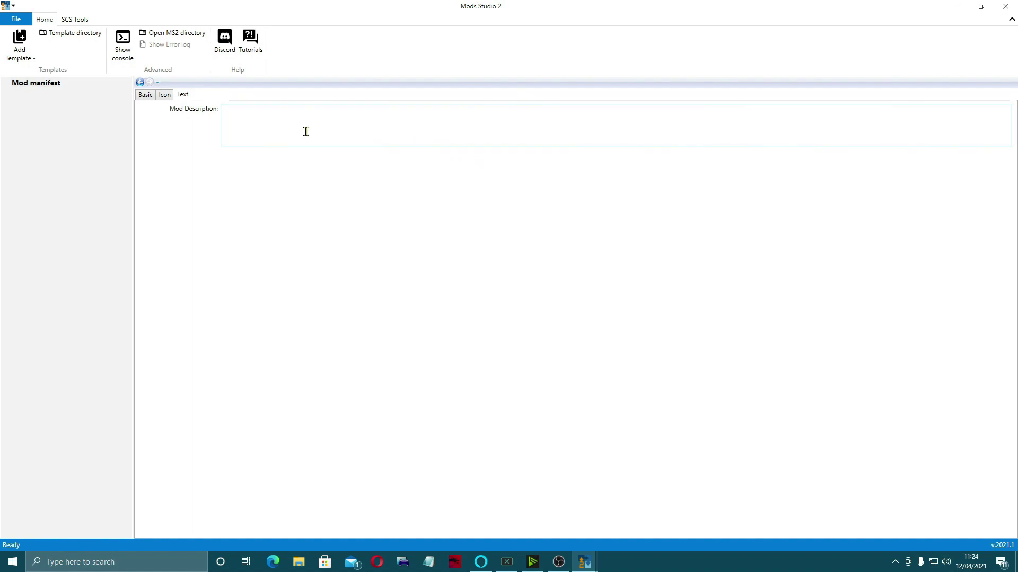
left_click(149, 99)
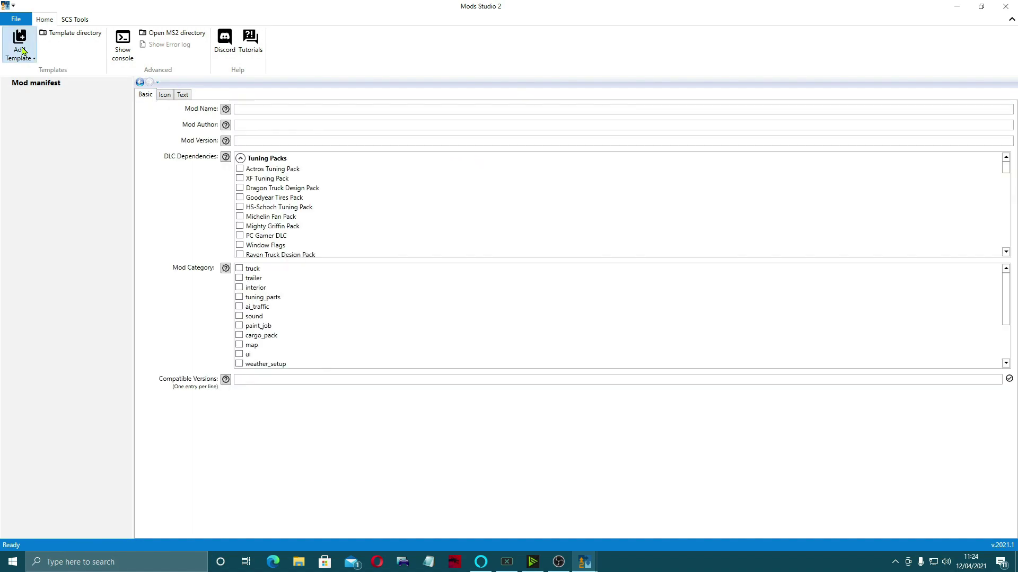
left_click(21, 49)
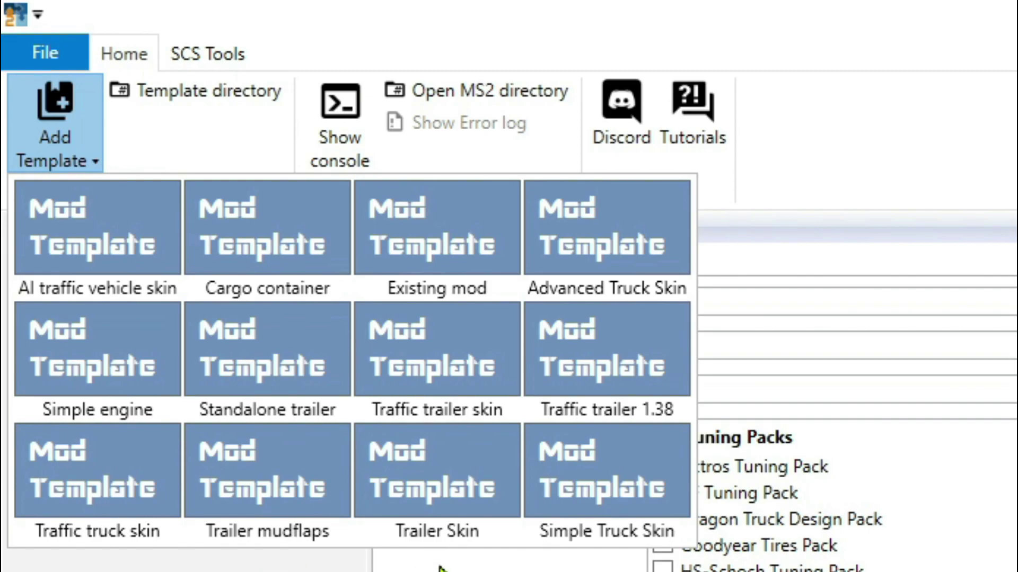
left_click(613, 502)
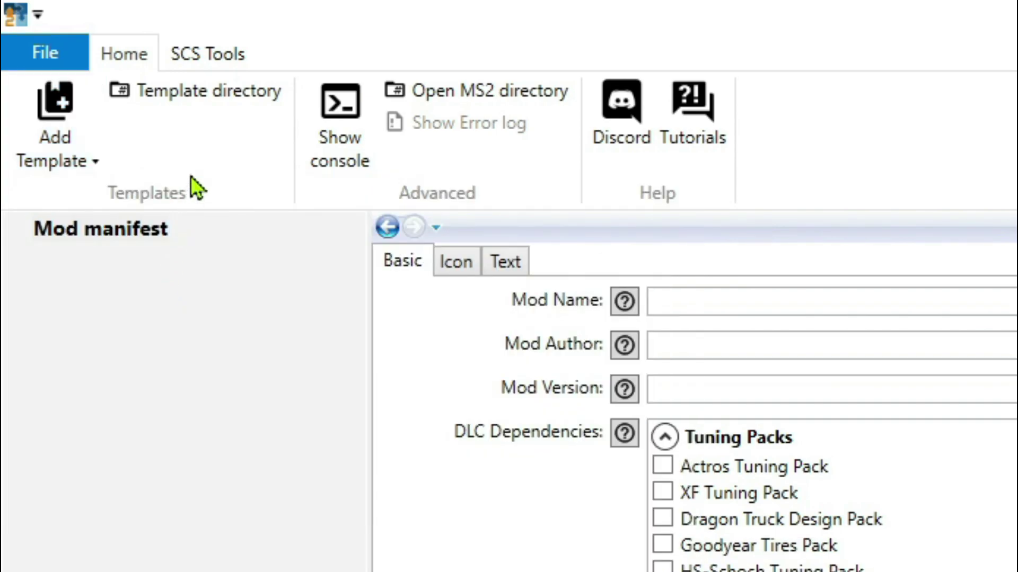
Step: Check the manifest's template directory and the program console, closing each window again
left_click(215, 90)
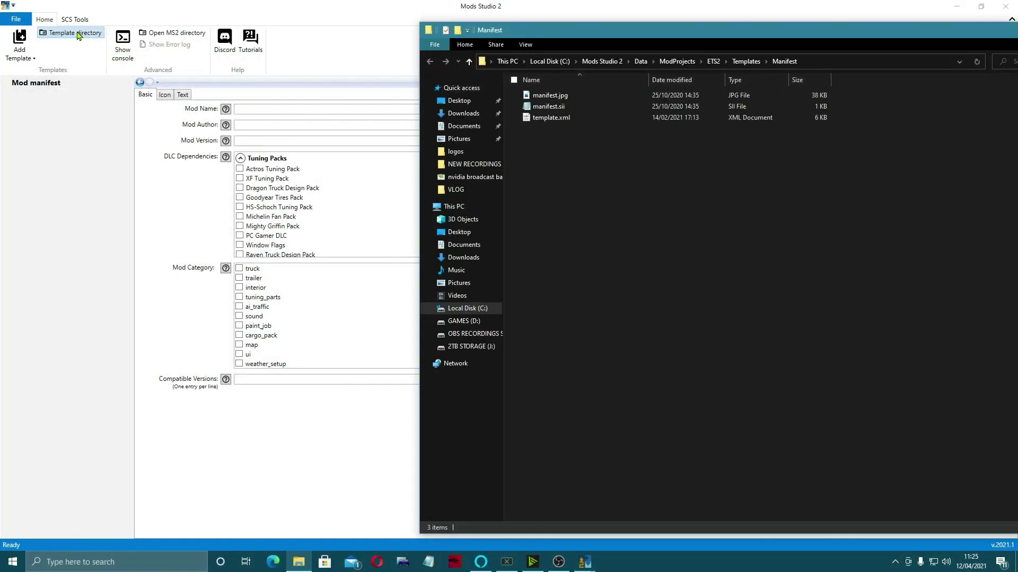
key("super+Up")
left_click(191, 95)
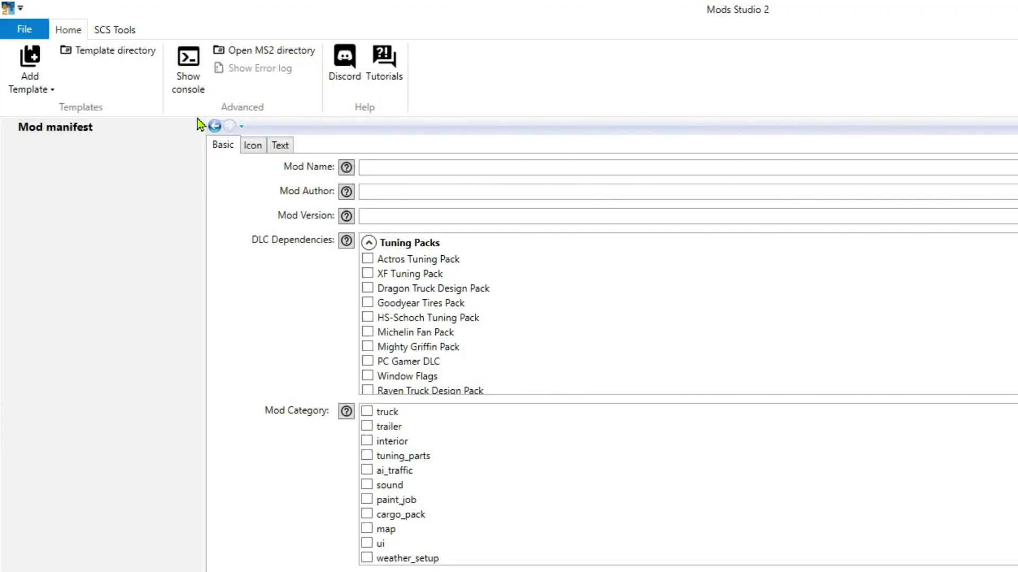
left_click(187, 62)
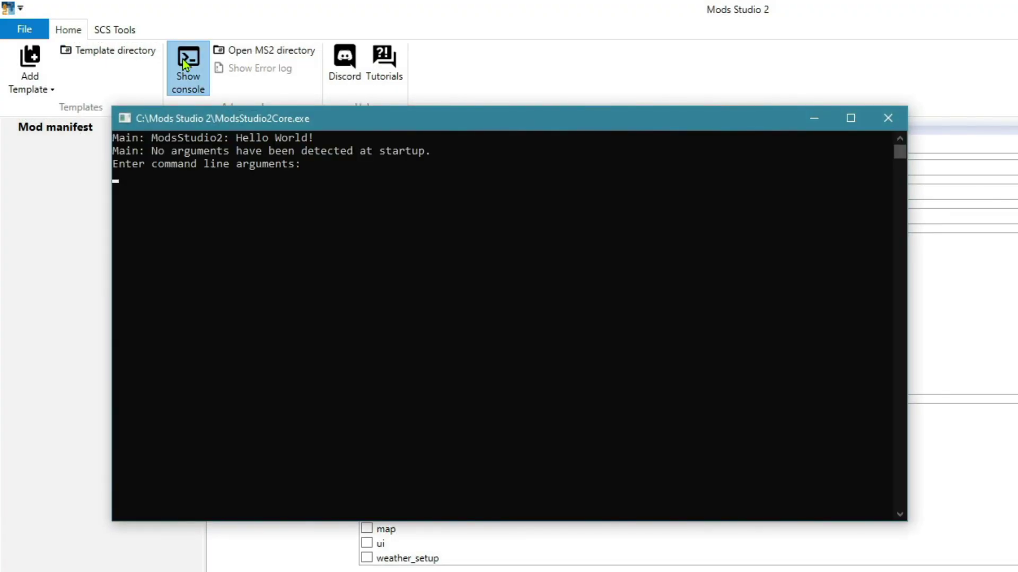
left_click(884, 121)
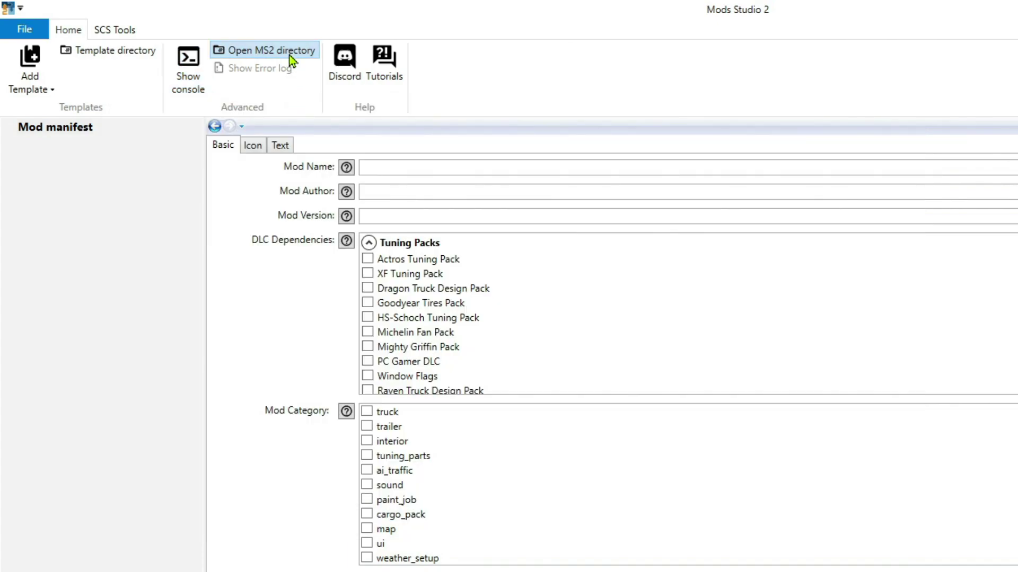
Step: Browse the Mods Studio 2 directory down to Data\ModData\SCS\Vehicles, go back up to This PC and return to the project
left_click(288, 51)
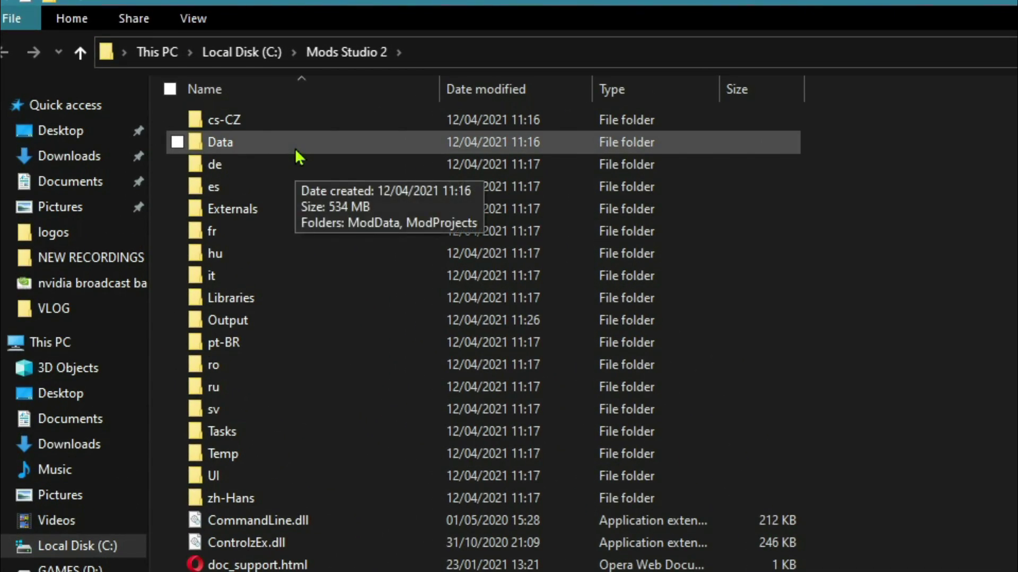
double_click(295, 144)
double_click(330, 116)
double_click(329, 117)
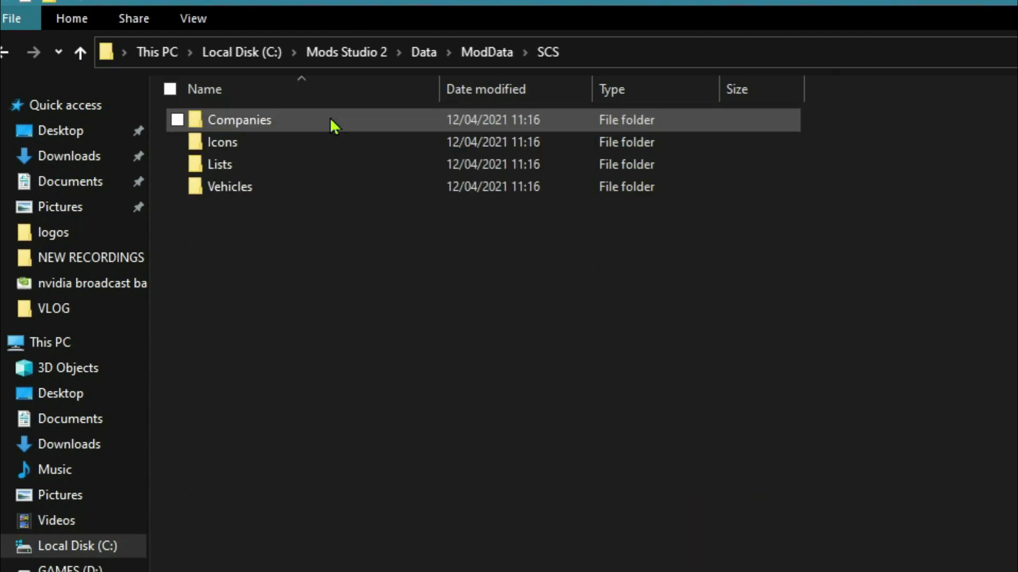
double_click(314, 193)
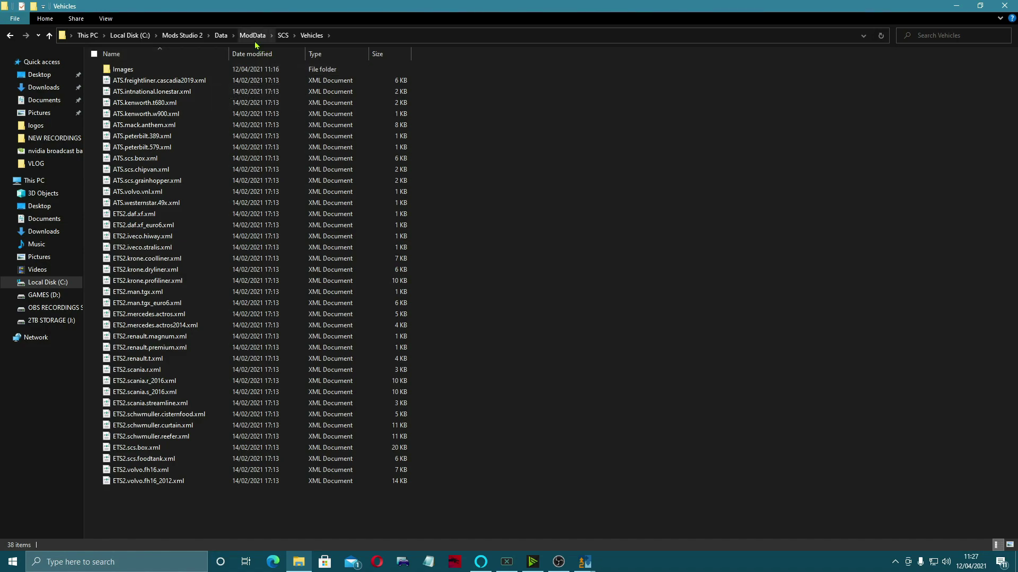
left_click(183, 36)
left_click(130, 36)
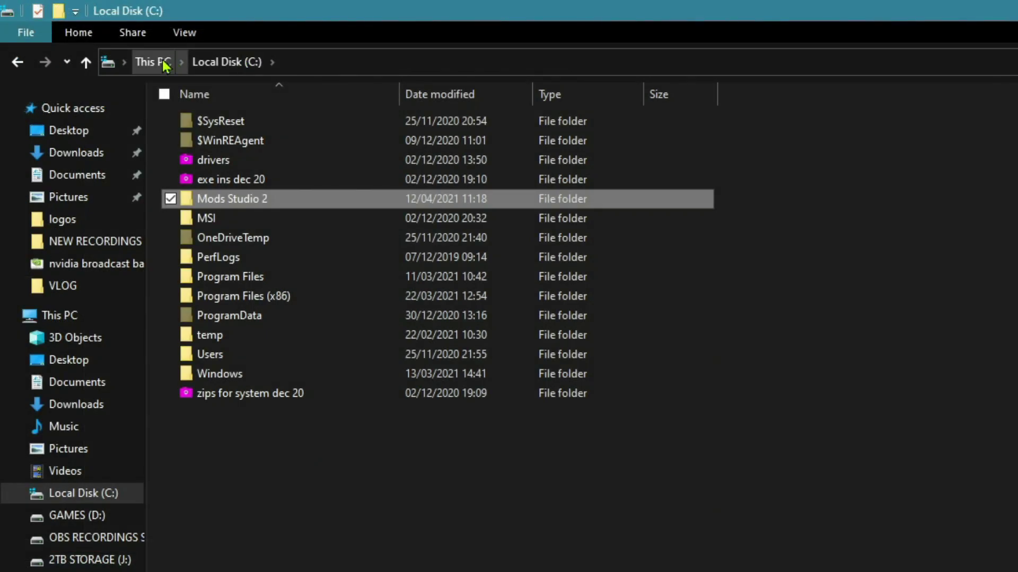
left_click(153, 63)
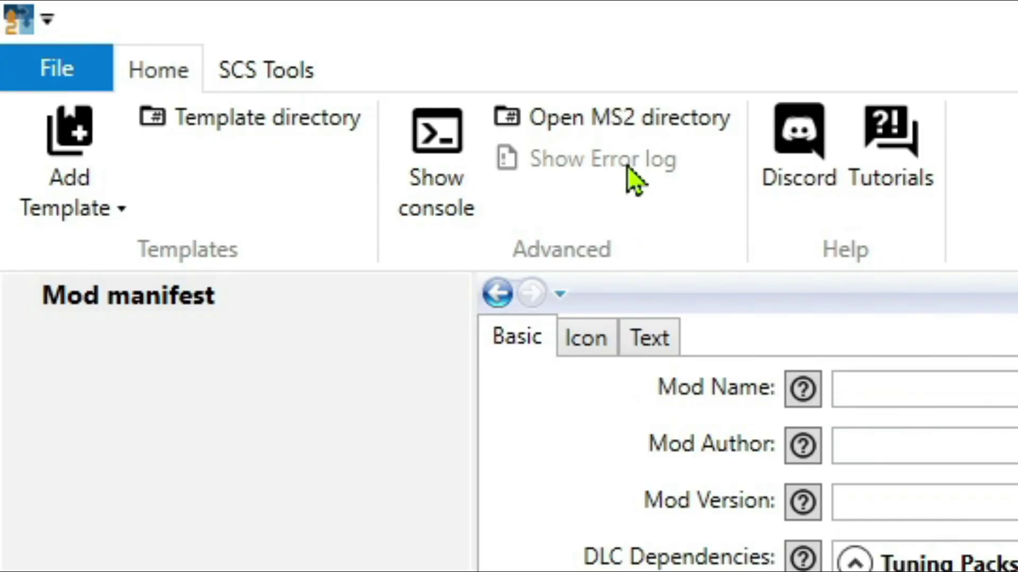
Step: Read the "Dealing with issues" article in the online Mods Studio 2 tutorials, including its troubleshooting steps
left_click(887, 146)
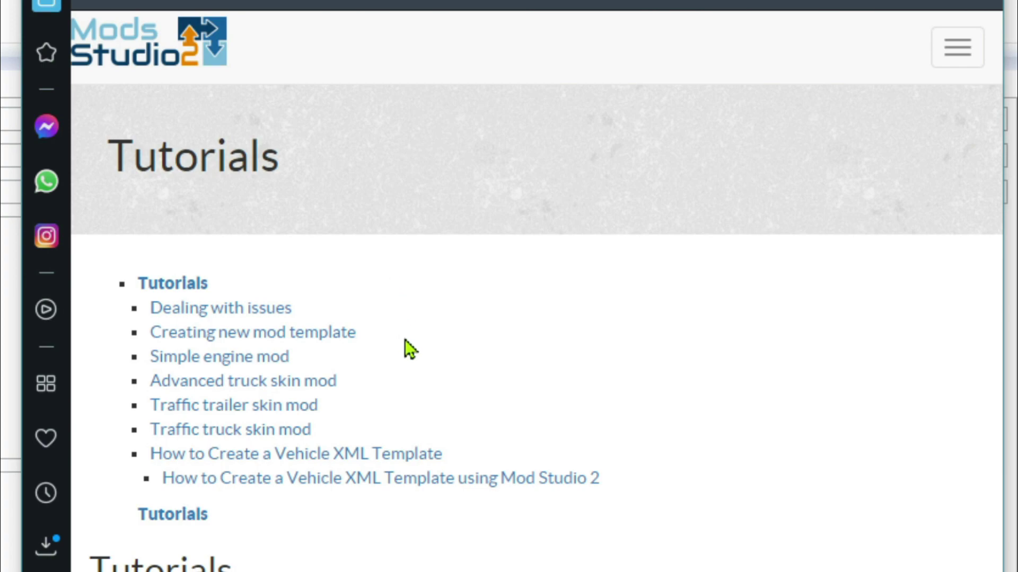
left_click(263, 314)
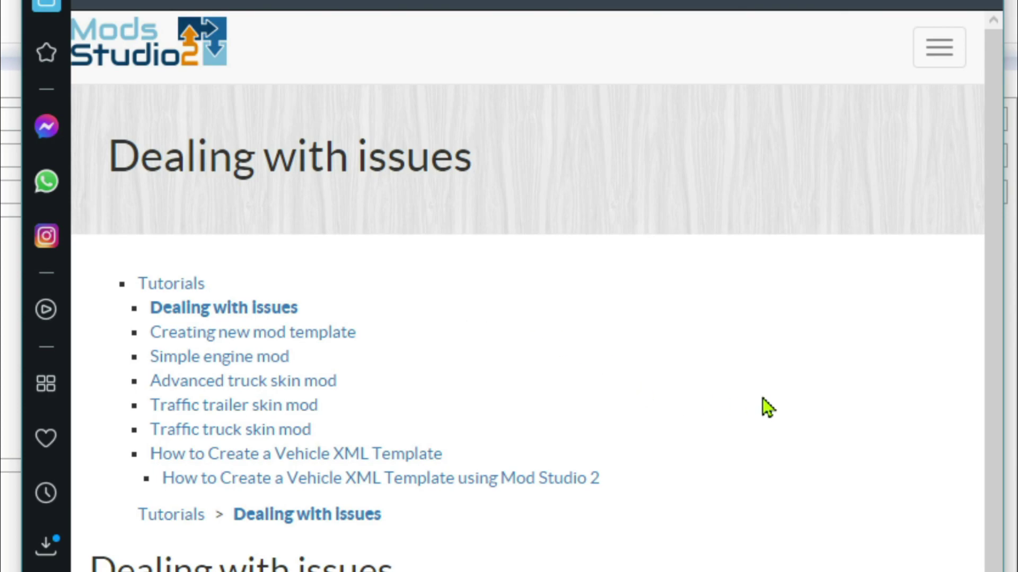
scroll(763, 398, "down", 10)
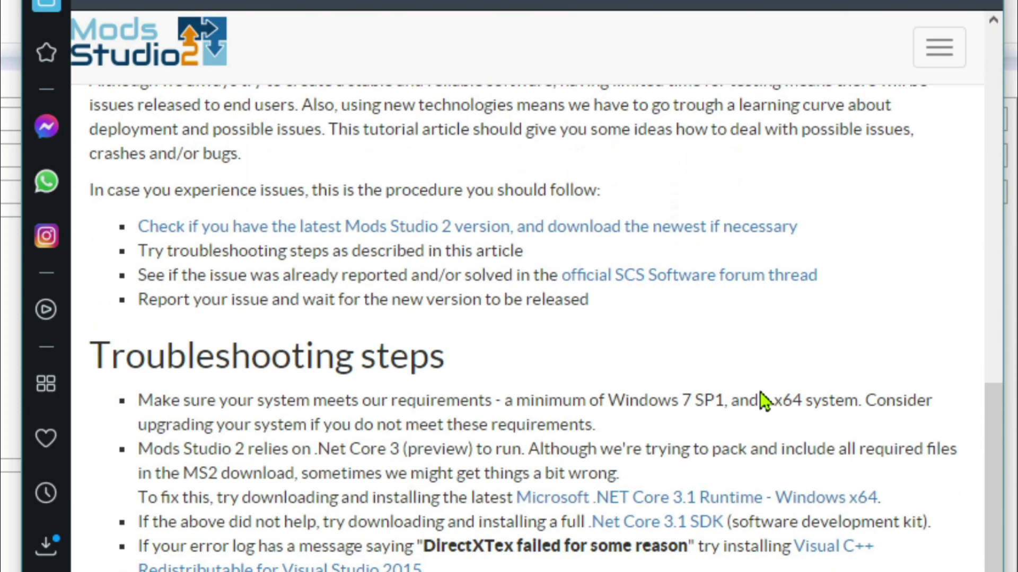
scroll(759, 392, "down", 3)
scroll(727, 279, "up", 15)
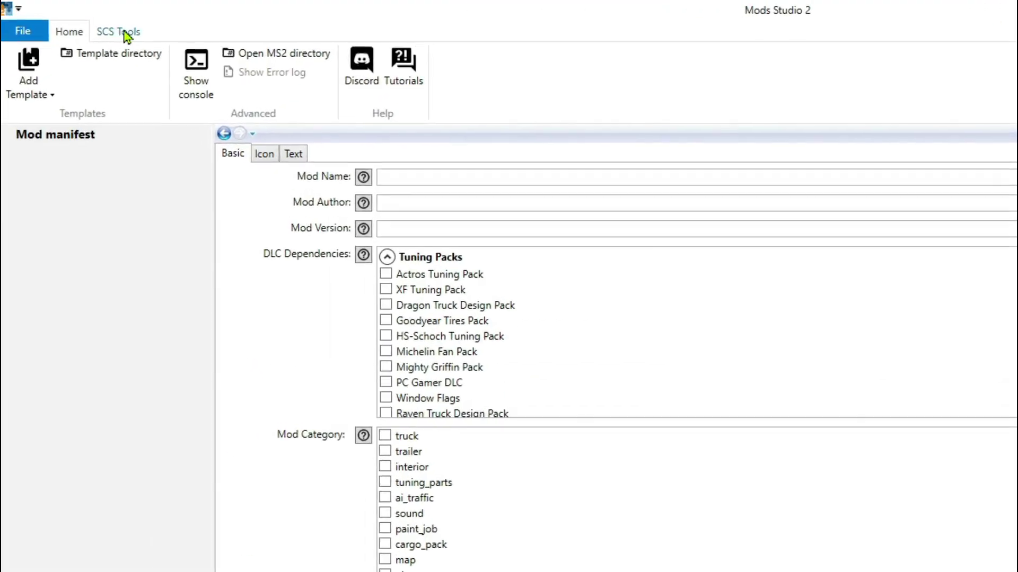
Step: Look at the SCS Extractor's archive and output path options and close it
left_click(125, 33)
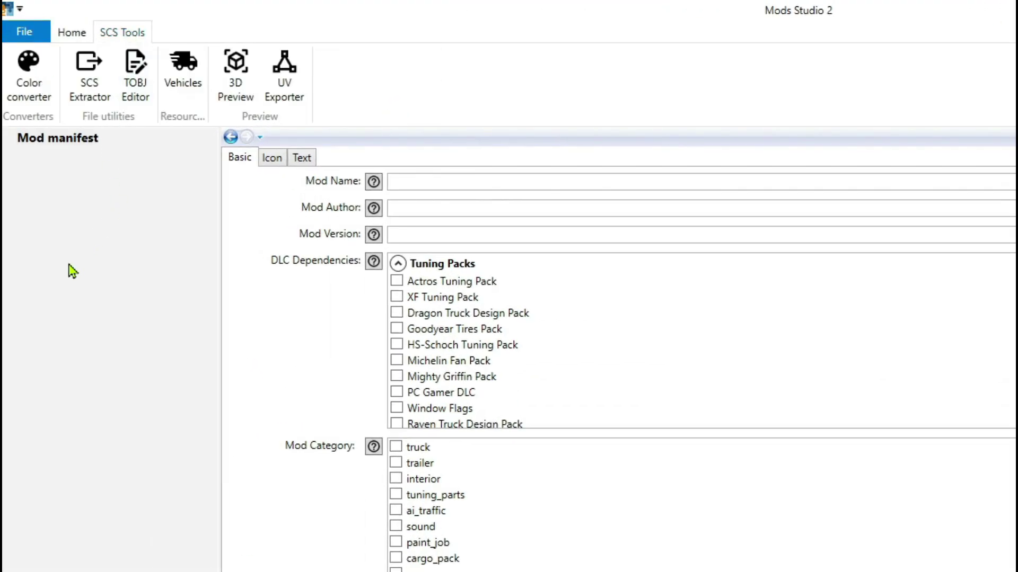
left_click(95, 81)
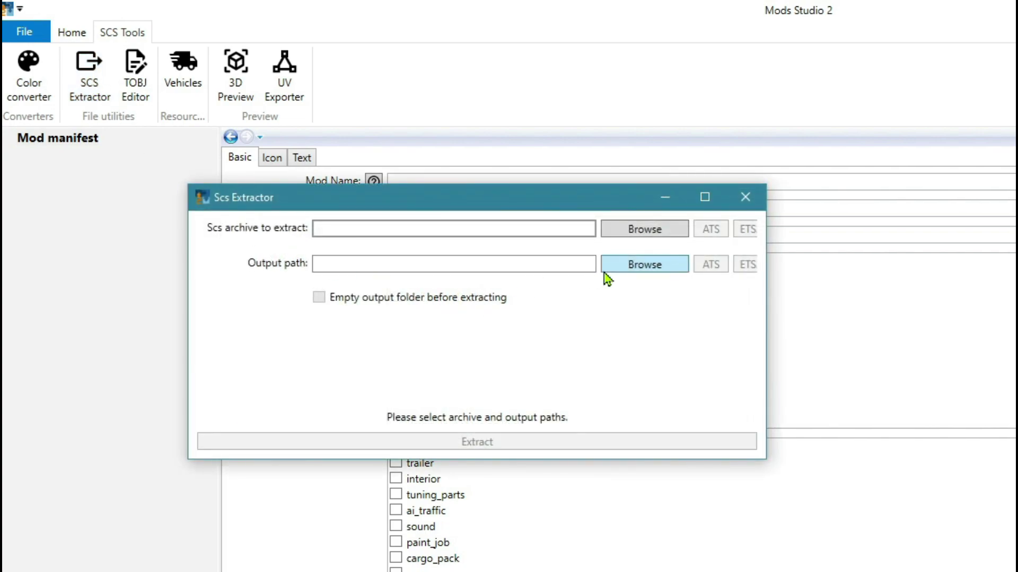
left_click(745, 198)
Step: Pick the green #FF15D622 in the color converter's SCS color space to view its RGB equivalent, and cancel
left_click(26, 74)
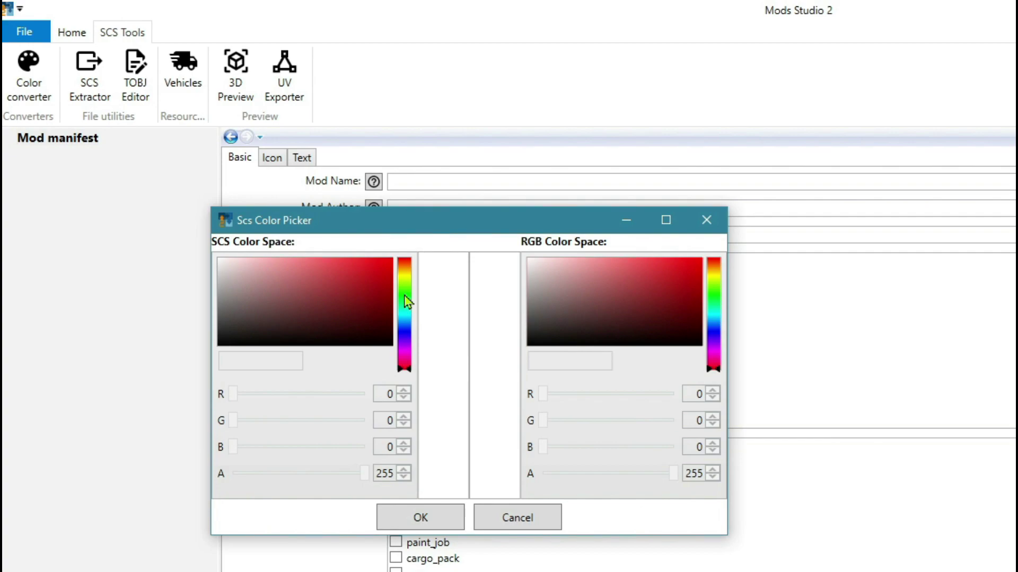
left_click(404, 296)
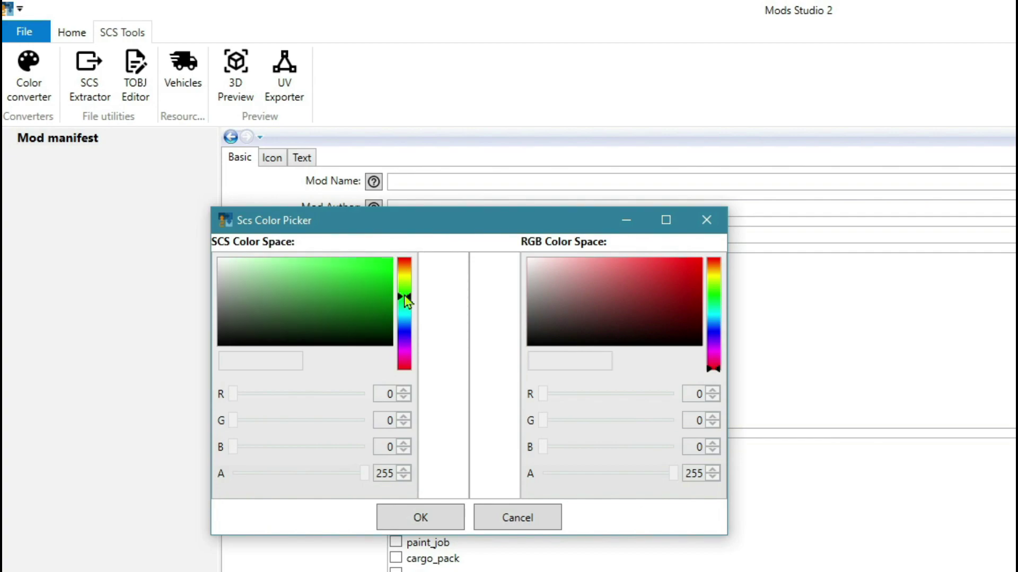
left_click(377, 272)
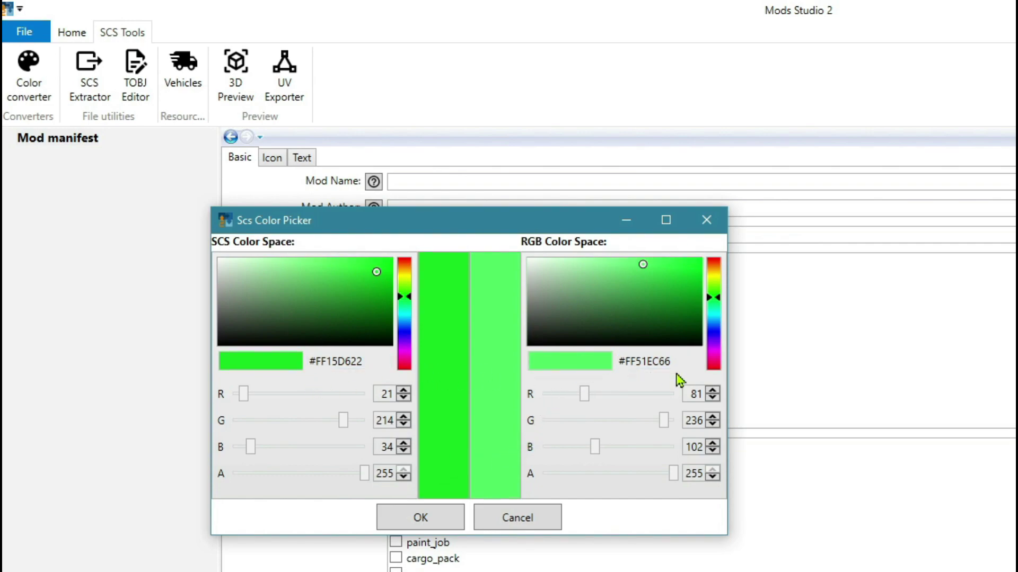
left_click(519, 518)
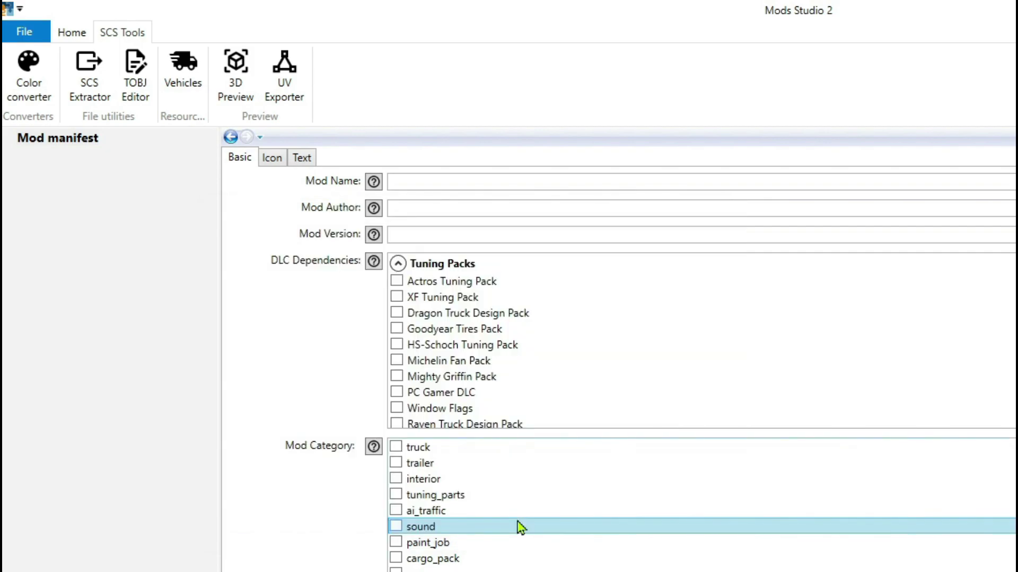
Step: View the SCS Vehicle Database in a maximized window and close it
left_click(183, 80)
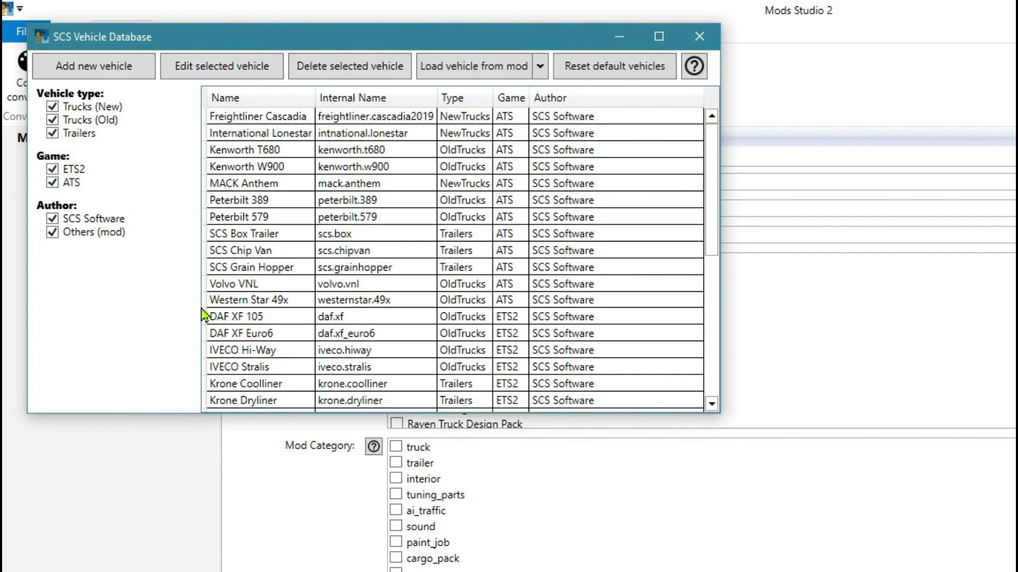
left_click(658, 37)
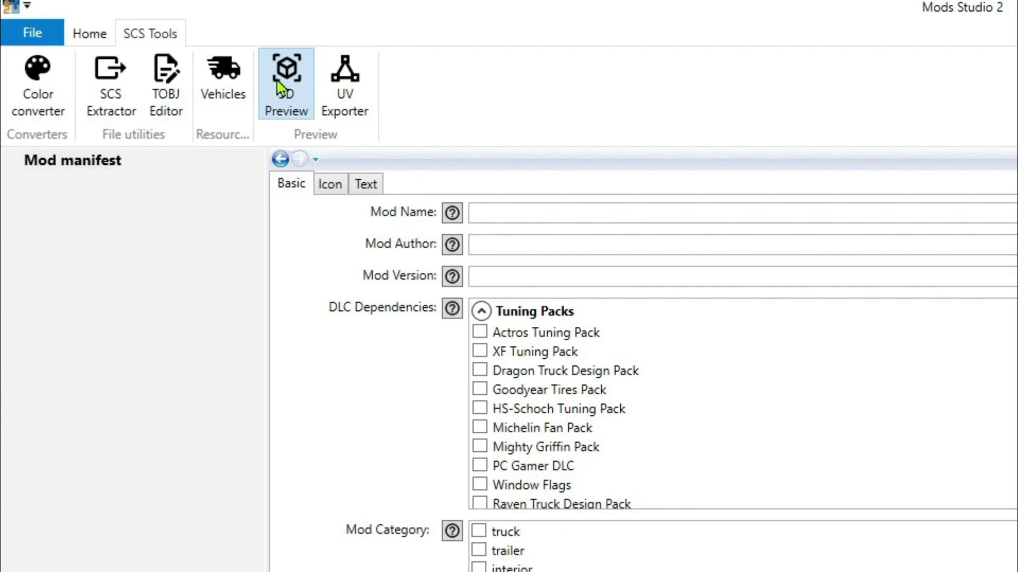
Step: Look over the 3D Previewer Launcher and the SCS UV map exporter, closing each one
left_click(288, 86)
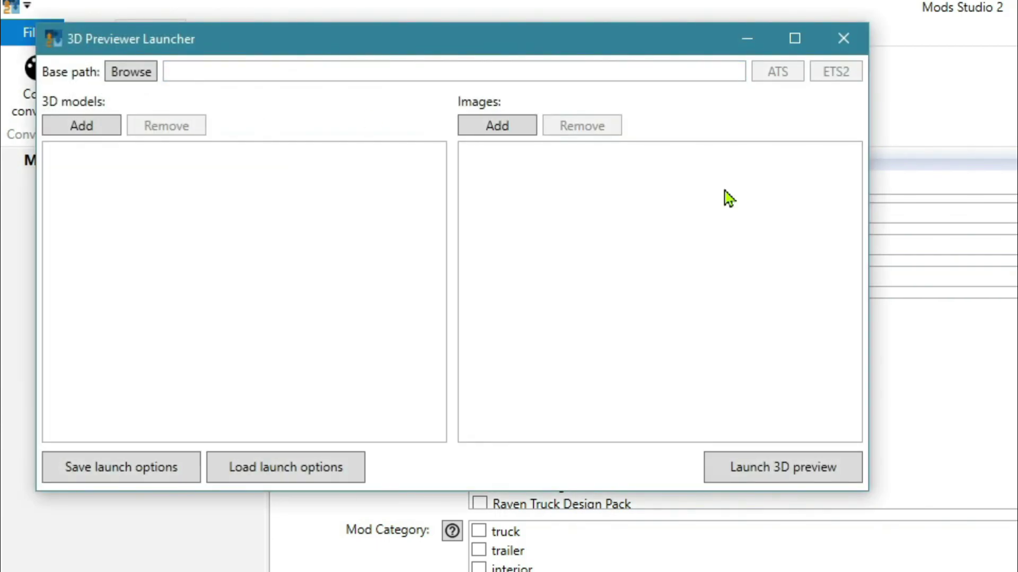
left_click(851, 35)
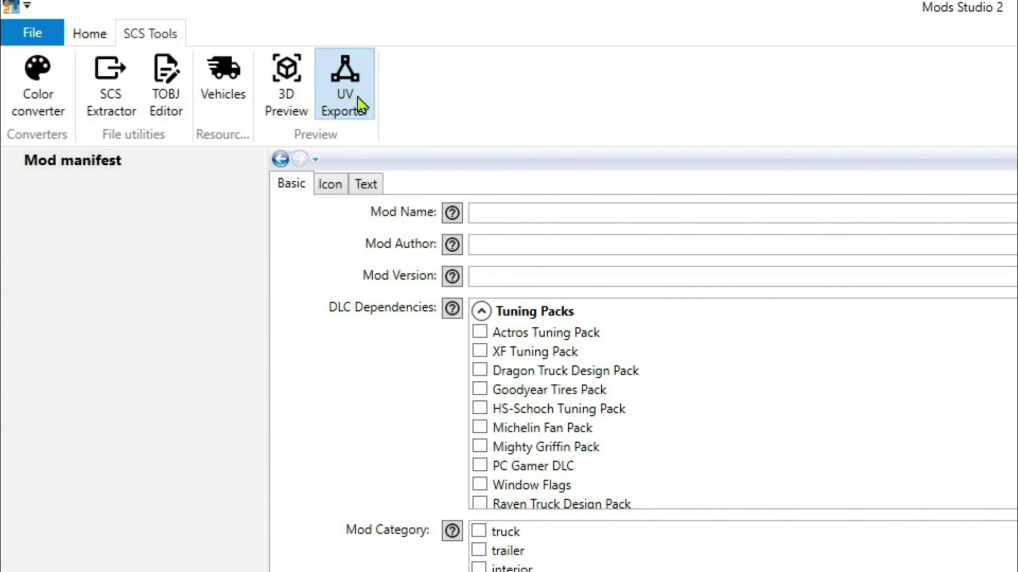
left_click(358, 101)
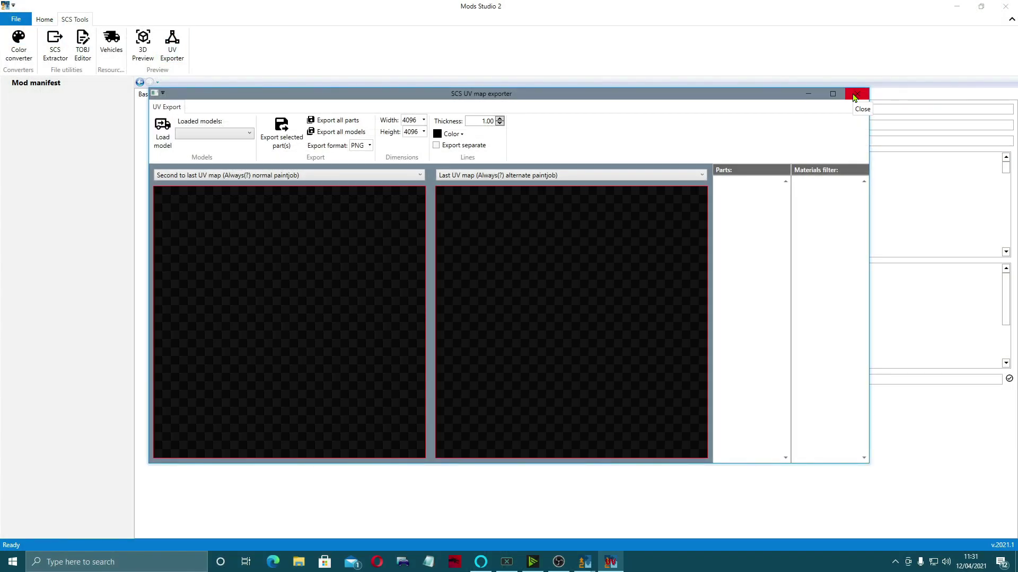
left_click(854, 96)
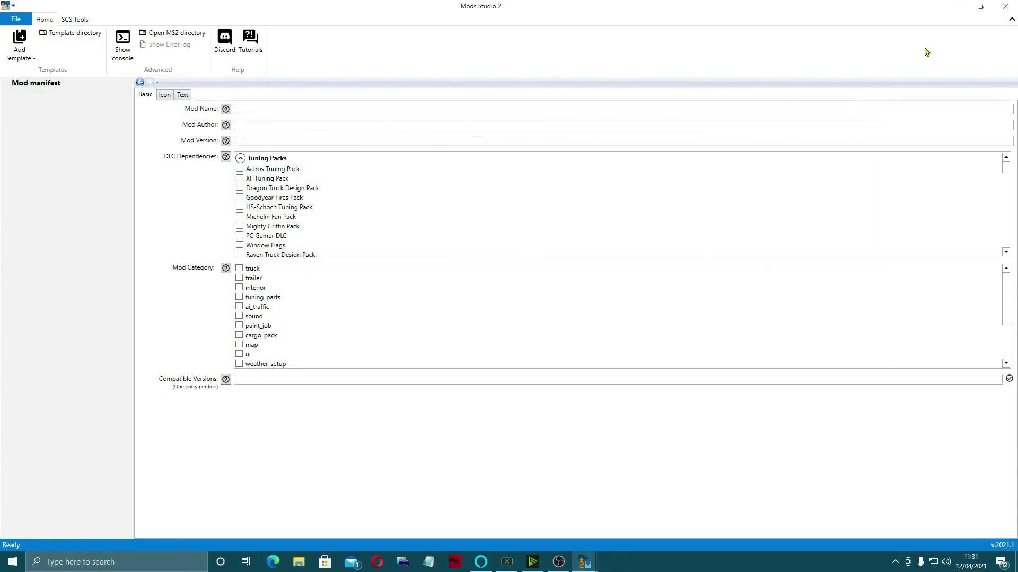